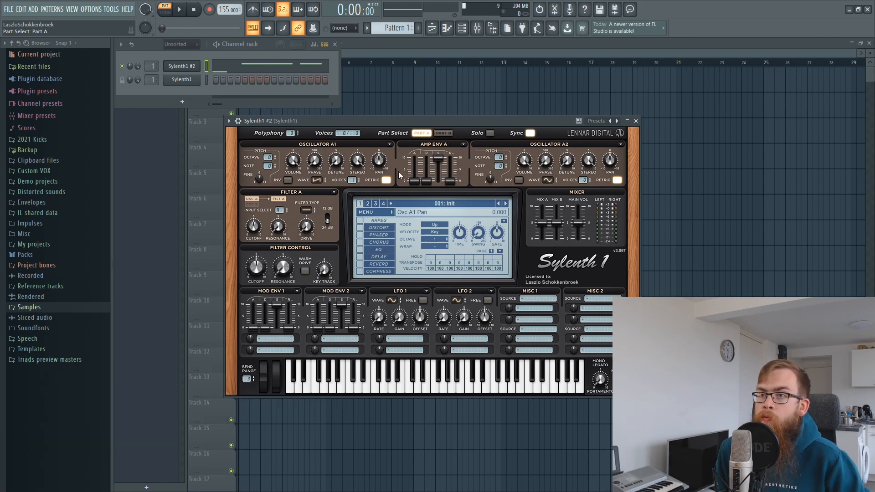
# Step: Inspect Part B, return to Part A and look at Oscillator A1's waveform choices
pyautogui.click(443, 133)
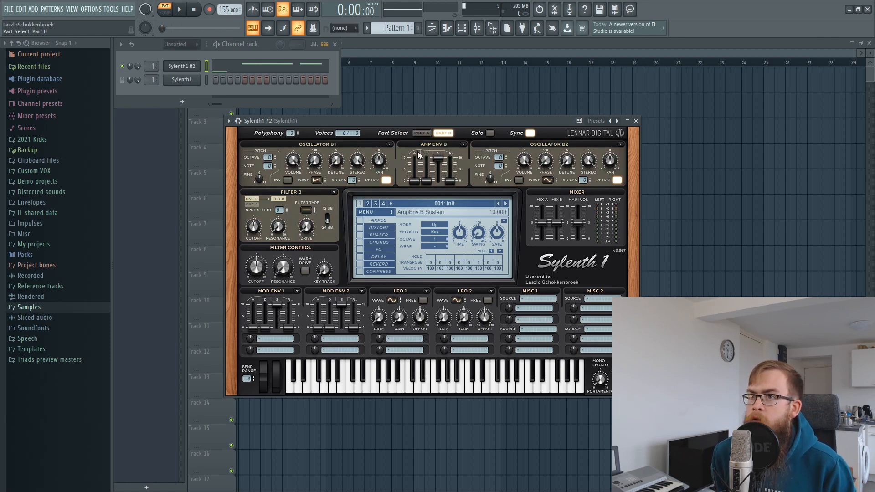
pyautogui.click(421, 133)
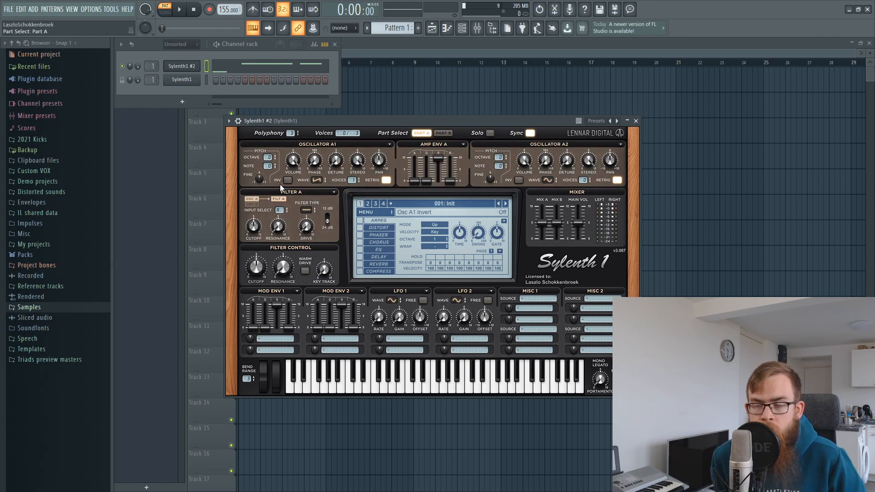
pyautogui.click(316, 180)
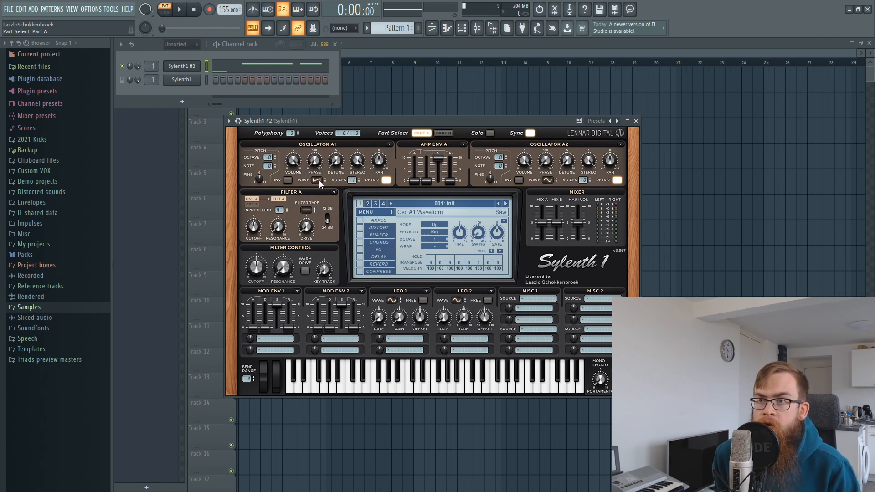
pyautogui.click(318, 182)
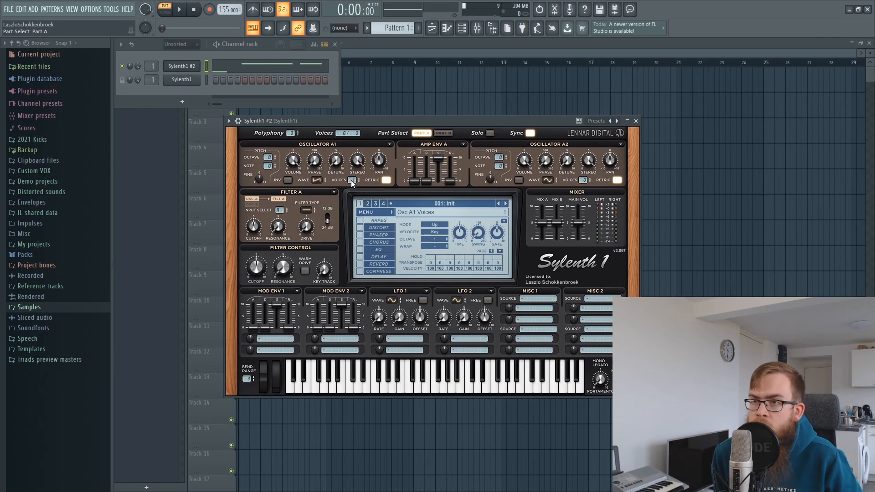
# Step: Set Oscillator A1 to 8 voices with Retrig on
pyautogui.moveTo(352, 182); pyautogui.dragTo(354, 133)
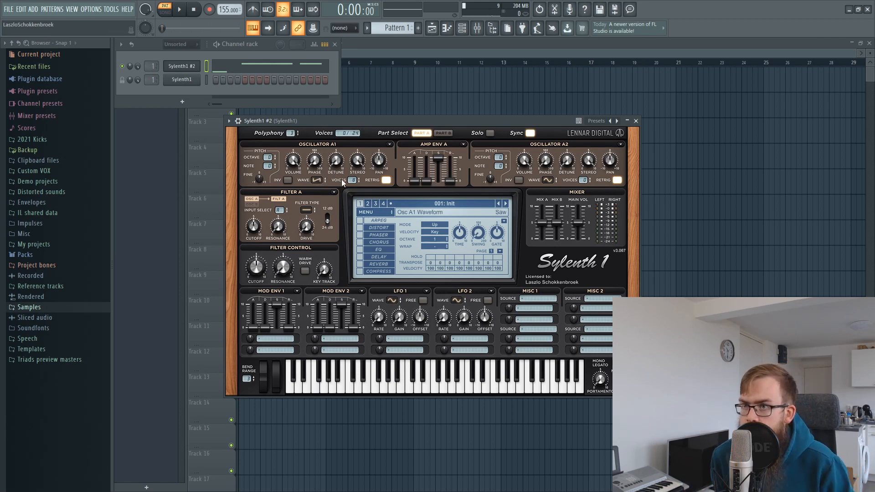
pyautogui.click(386, 180)
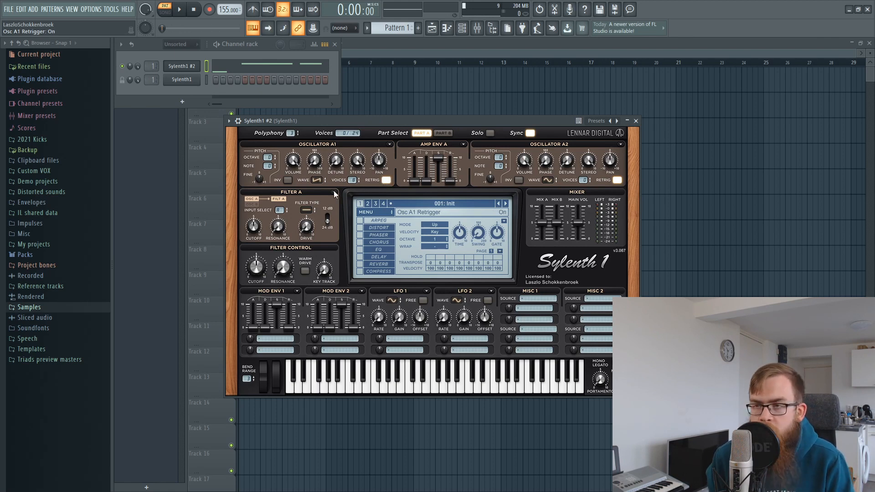
# Step: Add a Serum_x64 channel and move its window so Oscillator A1 in Sylenth1 stays in view
pyautogui.click(51, 9)
pyautogui.moveTo(33, 9)
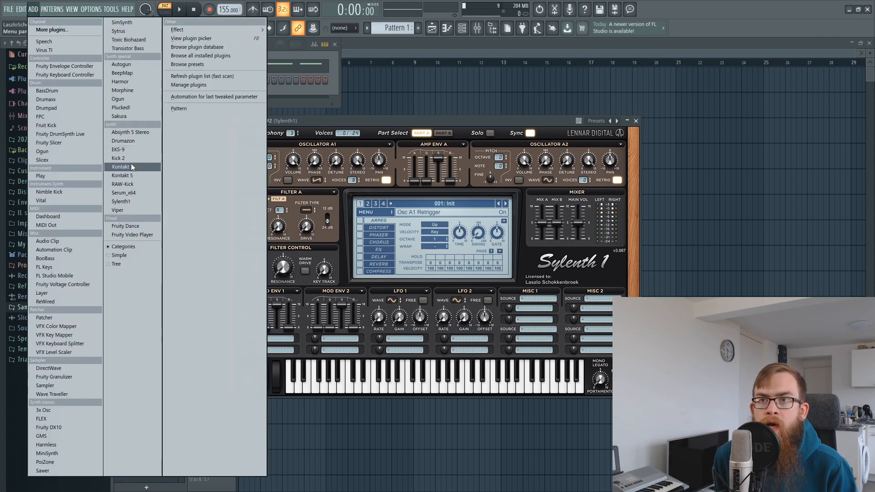
pyautogui.click(130, 193)
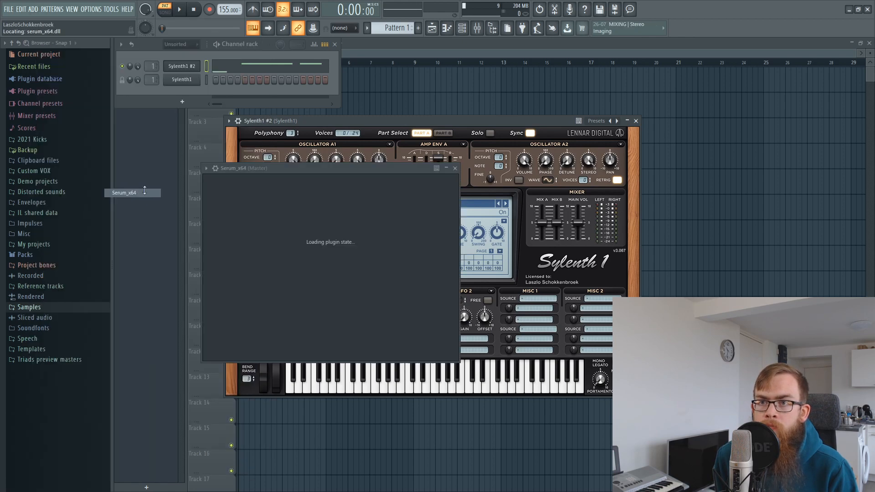
pyautogui.moveTo(389, 170); pyautogui.dragTo(524, 122)
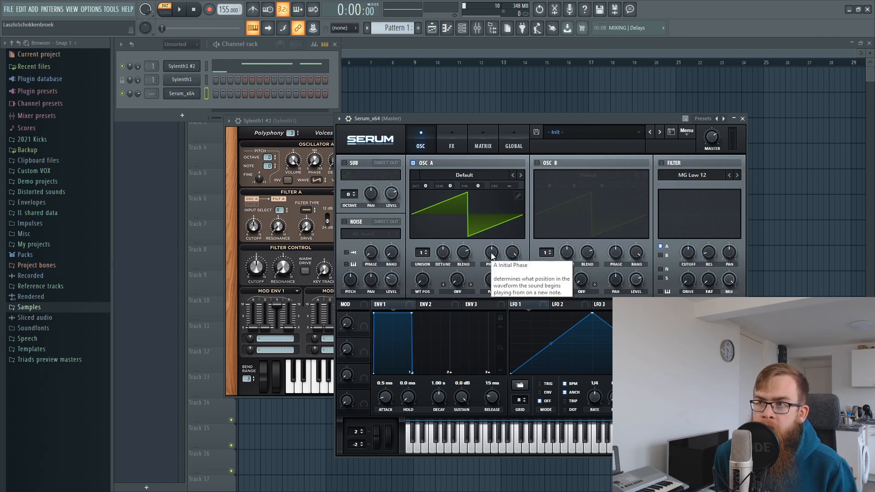
# Step: Sweep the initial phase of Serum's Oscillator A to 117° and close the Serum window
pyautogui.moveTo(495, 254); pyautogui.dragTo(492, 252)
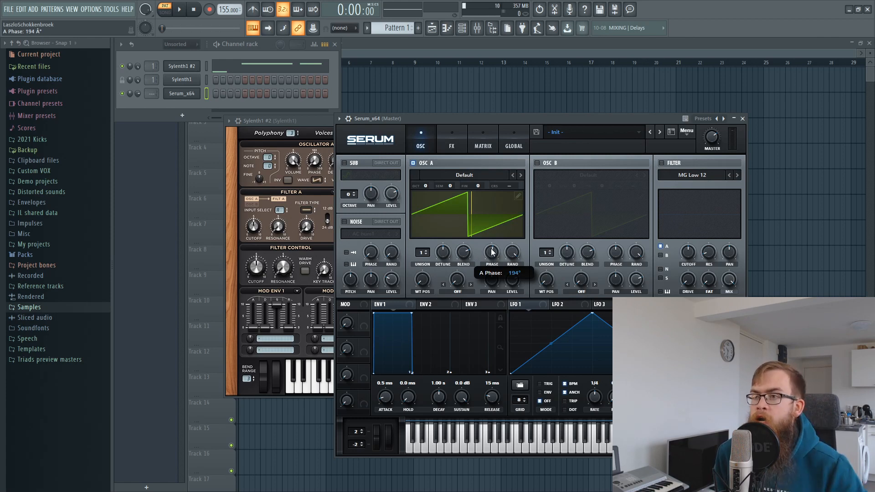
pyautogui.moveTo(492, 252)
pyautogui.mouseDown()
pyautogui.moveTo(491, 238)
pyautogui.moveTo(480, 284)
pyautogui.mouseUp()
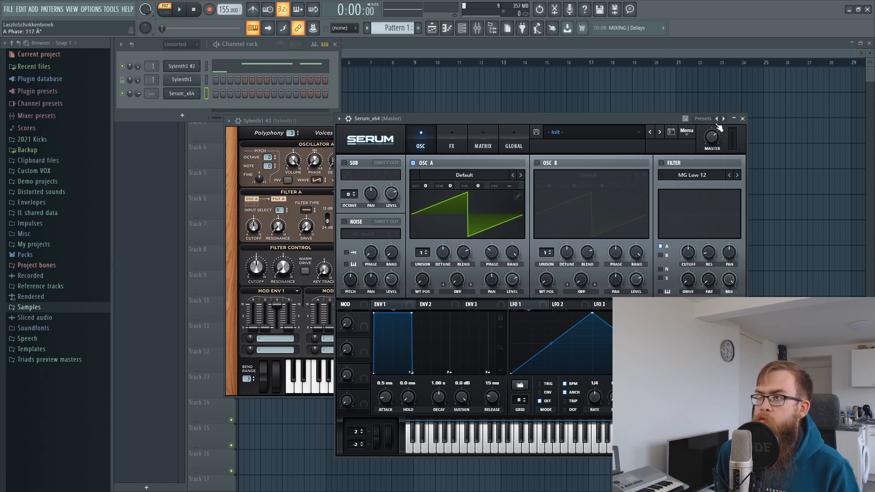
pyautogui.click(742, 119)
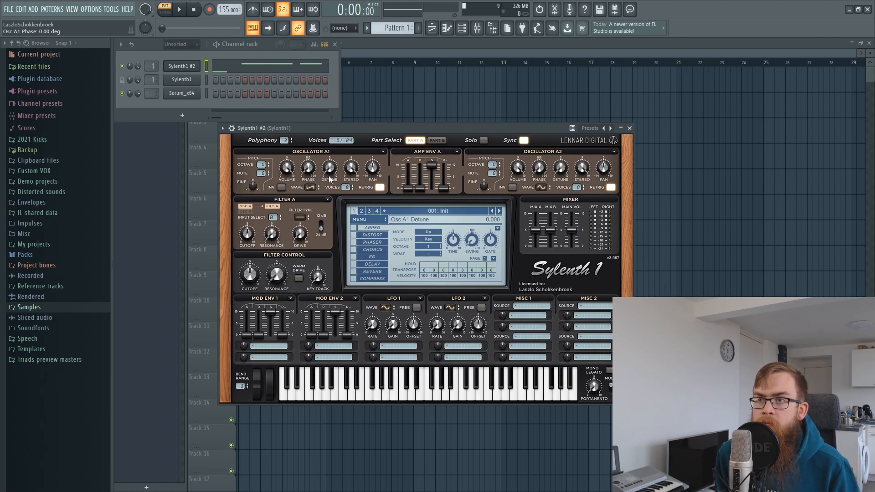
# Step: Check Oscillator A1's detune and compare the oscillators of Part A and Part B
pyautogui.moveTo(330, 171); pyautogui.dragTo(330, 171)
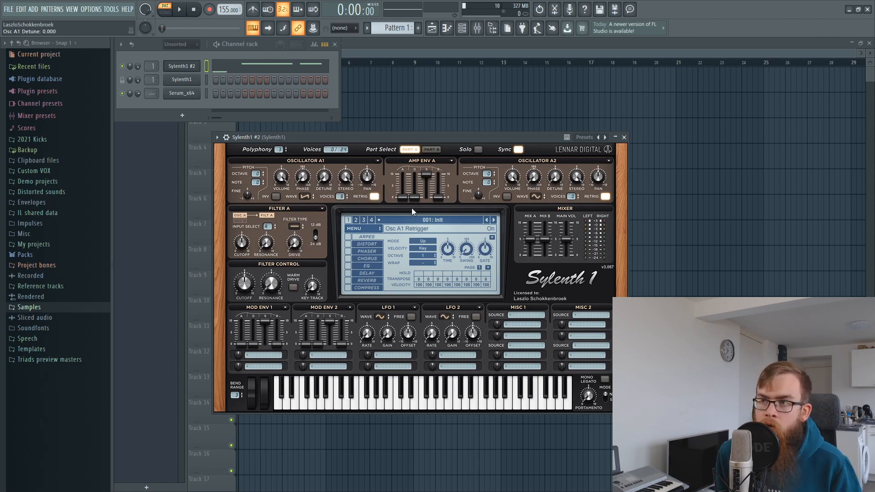
pyautogui.click(431, 150)
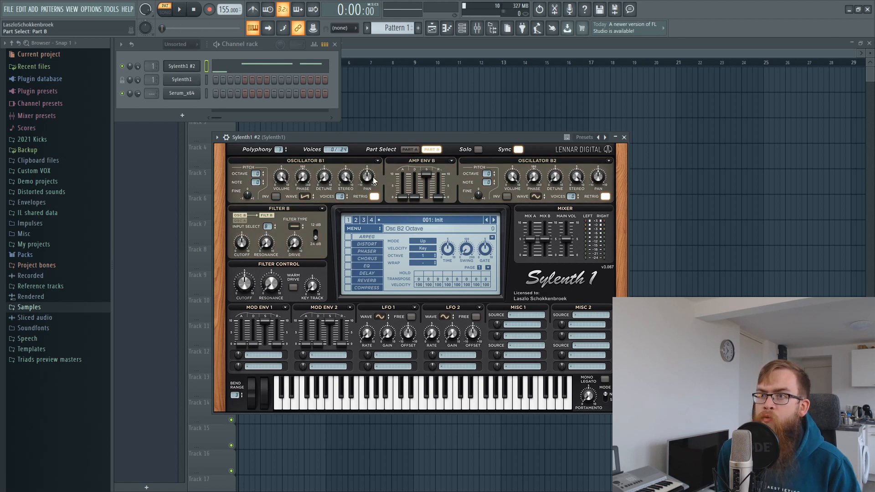
pyautogui.click(409, 150)
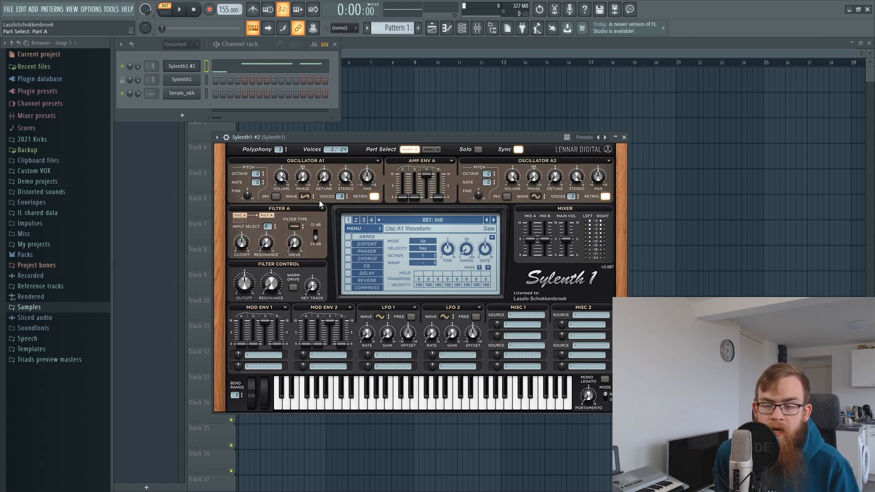
pyautogui.click(431, 150)
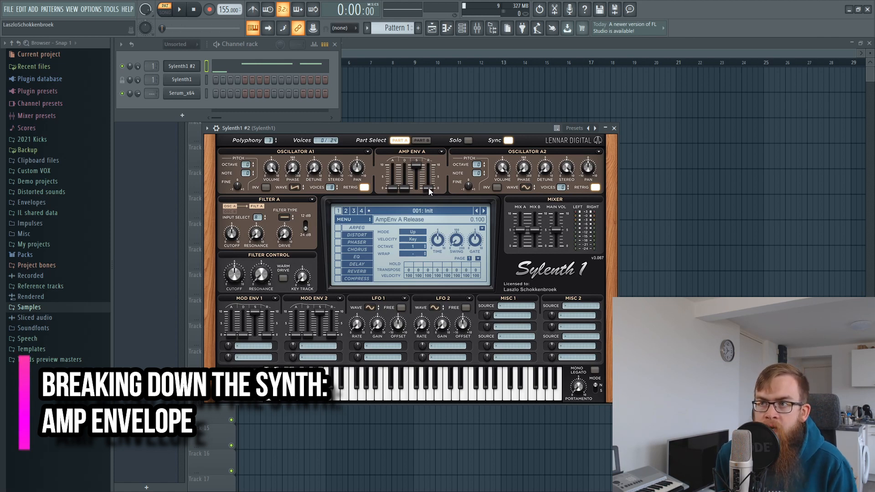
# Step: Set Amp Env A's release to 0 and reduce Oscillator A1 to 4 voices
pyautogui.moveTo(431, 187); pyautogui.dragTo(430, 185)
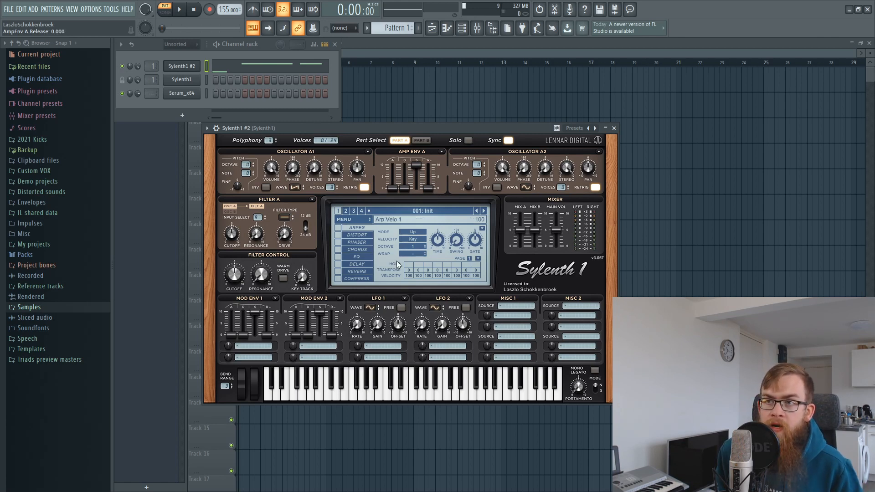
pyautogui.moveTo(331, 187); pyautogui.dragTo(331, 208)
pyautogui.moveTo(376, 127); pyautogui.dragTo(380, 131)
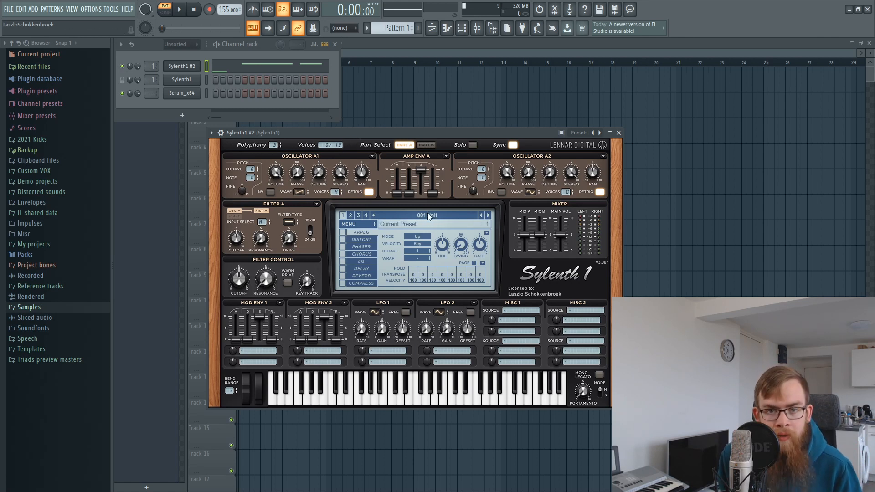
# Step: Audition the pattern while raising Amp Env A's release to 0.909, and stop playback
pyautogui.press('space')
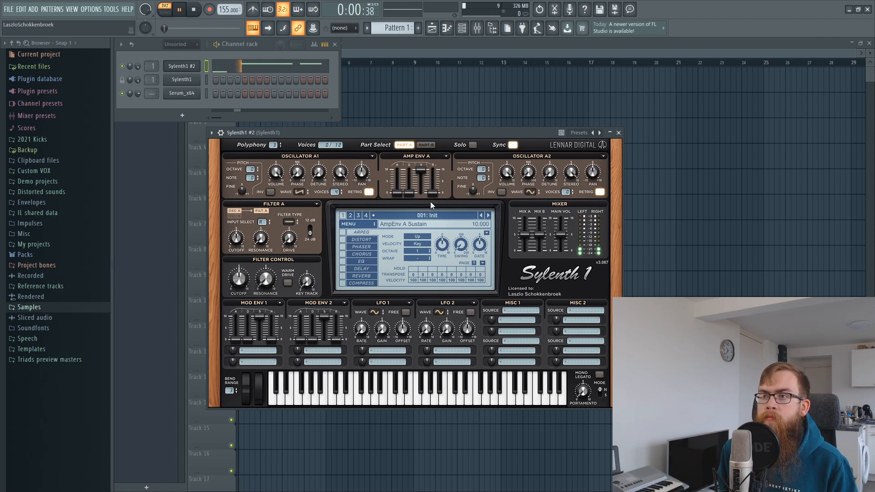
pyautogui.moveTo(434, 194); pyautogui.dragTo(437, 190)
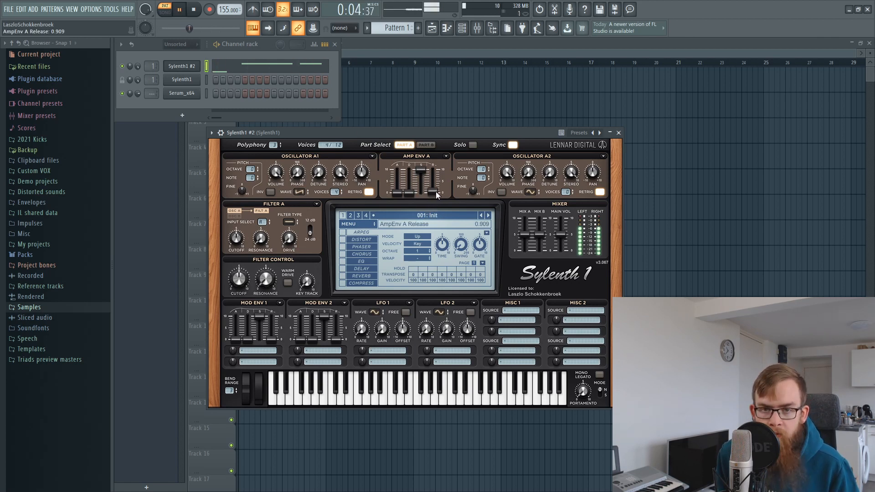
pyautogui.press('space')
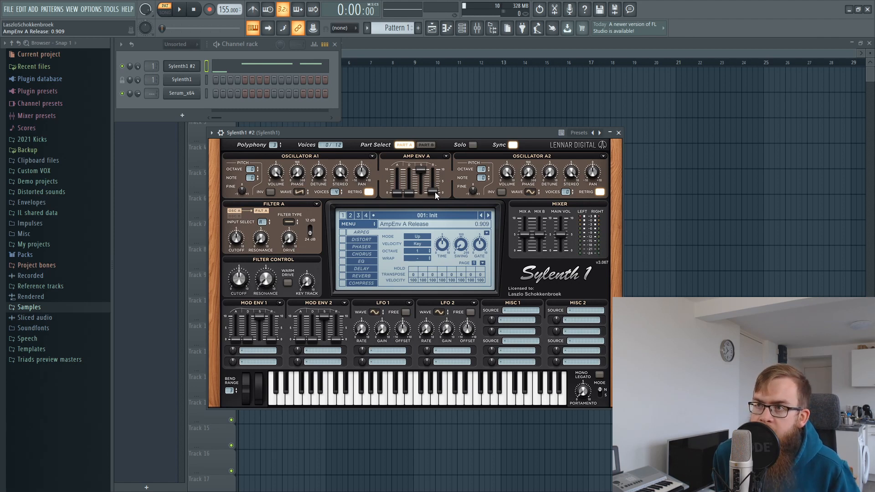
# Step: Audition the pattern with Amp Env A's release at 4.045, stop playback and lower the release back down
pyautogui.scroll(3, 435, 192)
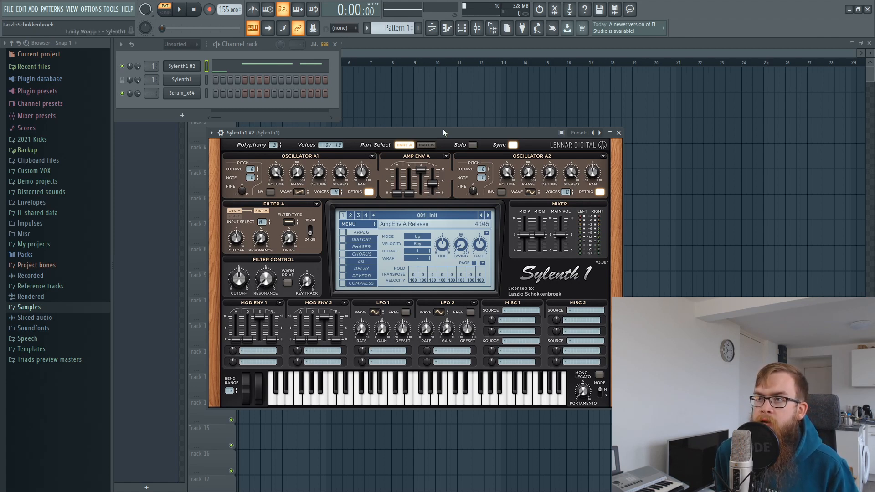
pyautogui.press('space')
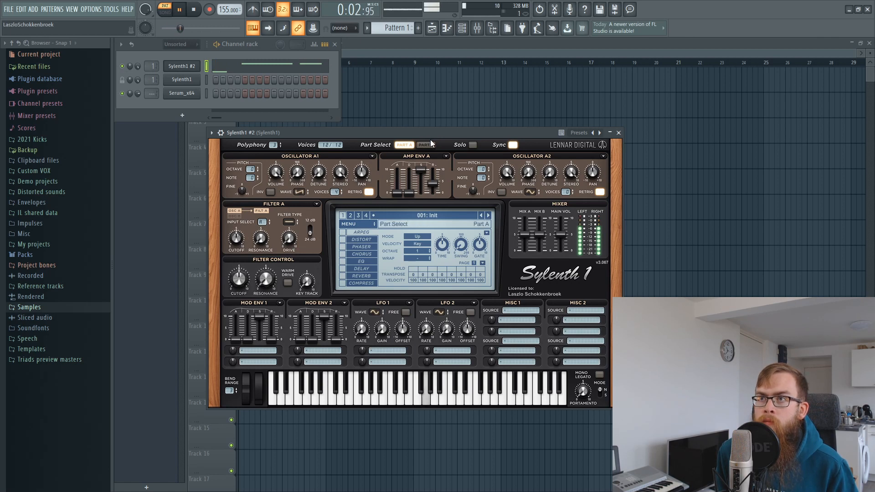
pyautogui.press('space')
pyautogui.moveTo(432, 186); pyautogui.dragTo(429, 220)
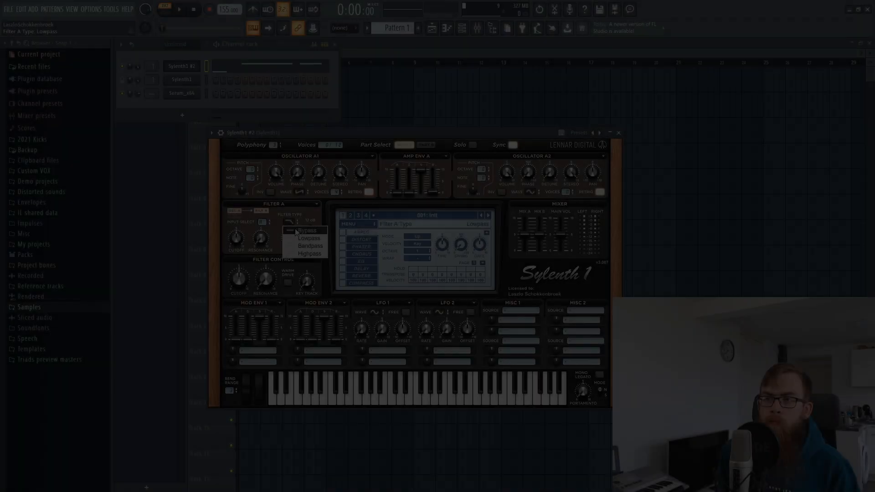
# Step: Switch Filter A's type to Bypass and review the available filter types
pyautogui.click(296, 232)
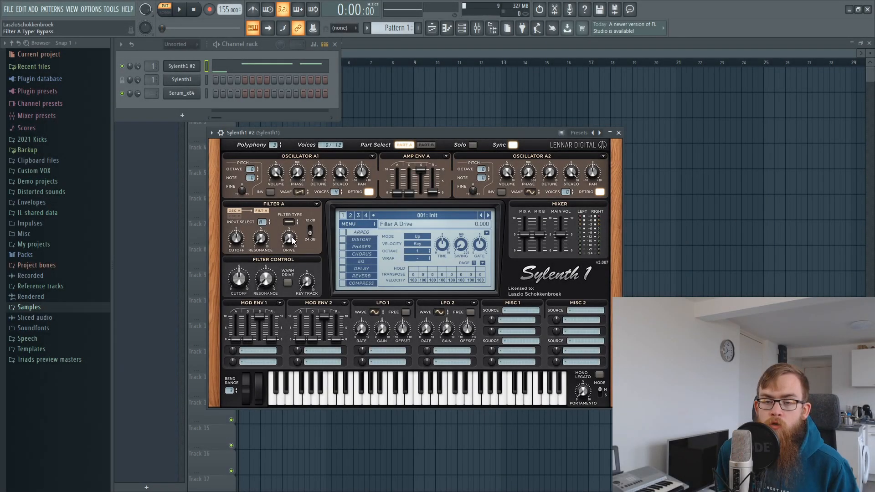
pyautogui.click(289, 224)
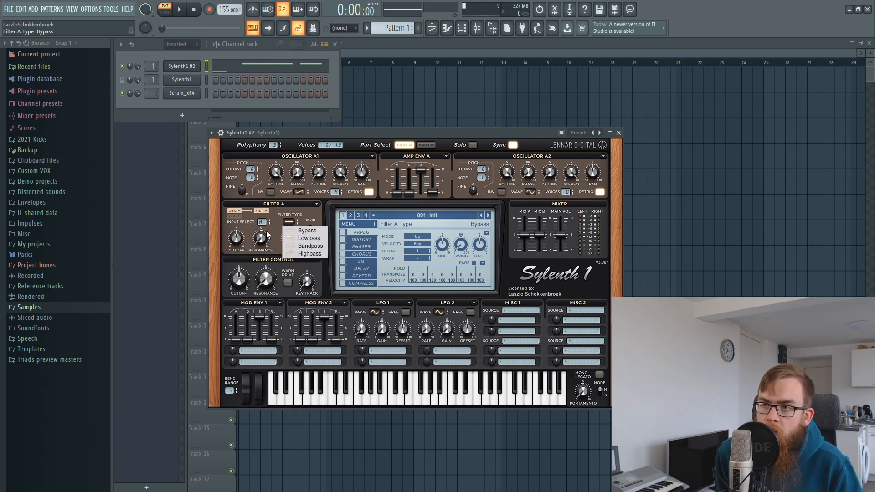
pyautogui.click(280, 222)
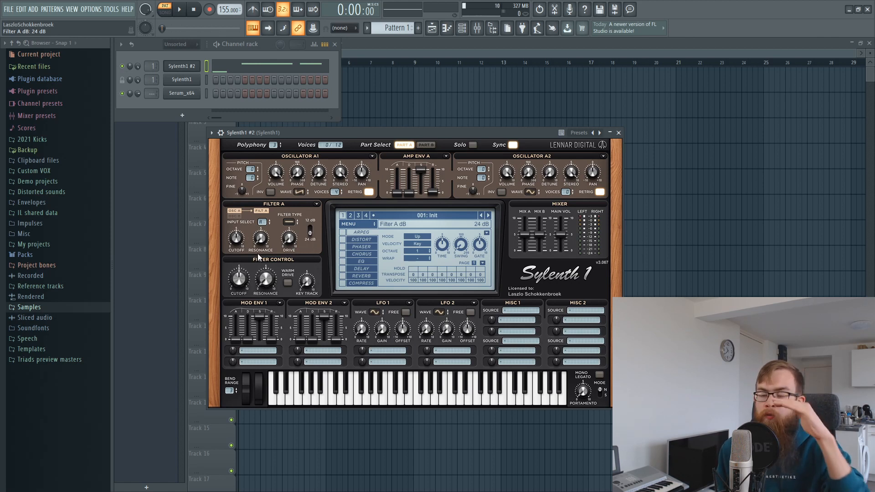
# Step: Set Filter A's slope to 12 dB and its type to Lowpass
pyautogui.click(312, 233)
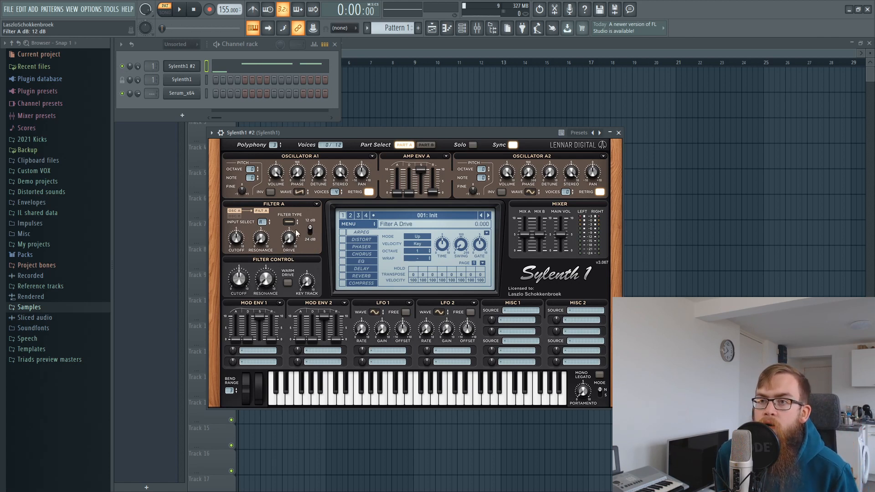
pyautogui.click(289, 222)
pyautogui.click(294, 238)
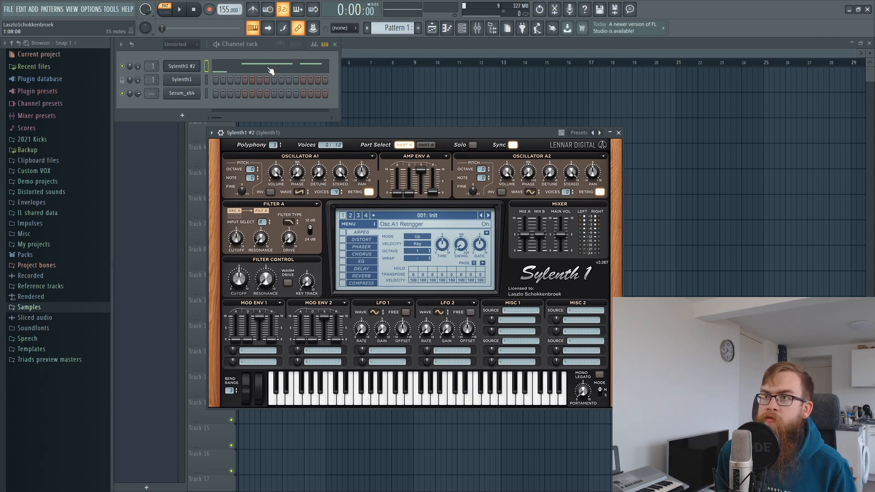
# Step: Load FabFilter Pro-Q 2 into the first effect slot of the Sylenth1 mixer track
pyautogui.click(477, 28)
pyautogui.click(803, 73)
pyautogui.moveTo(785, 84)
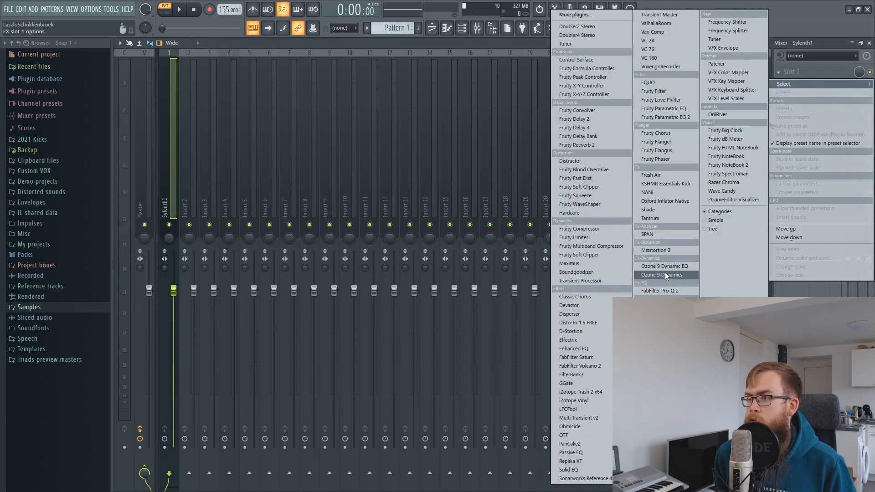
pyautogui.click(669, 291)
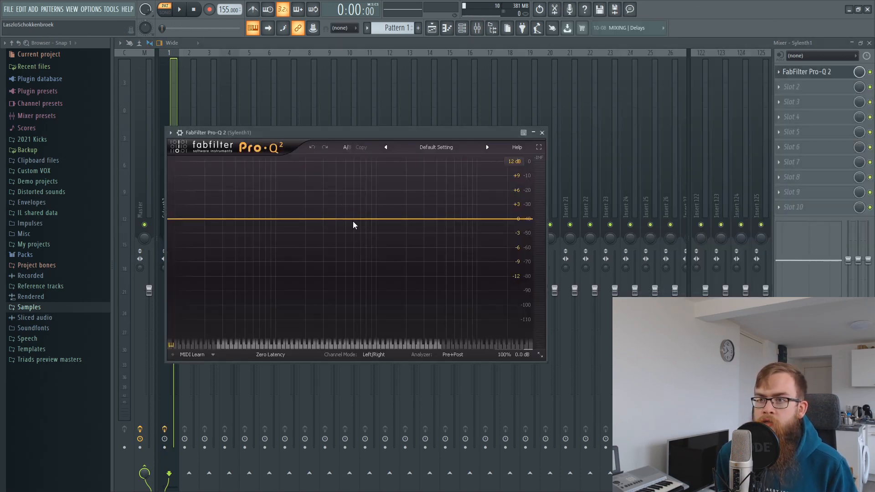
# Step: Add an EQ band shaped as a High Cut at about 1141 Hz with a Q of about 2.04
pyautogui.click(367, 226)
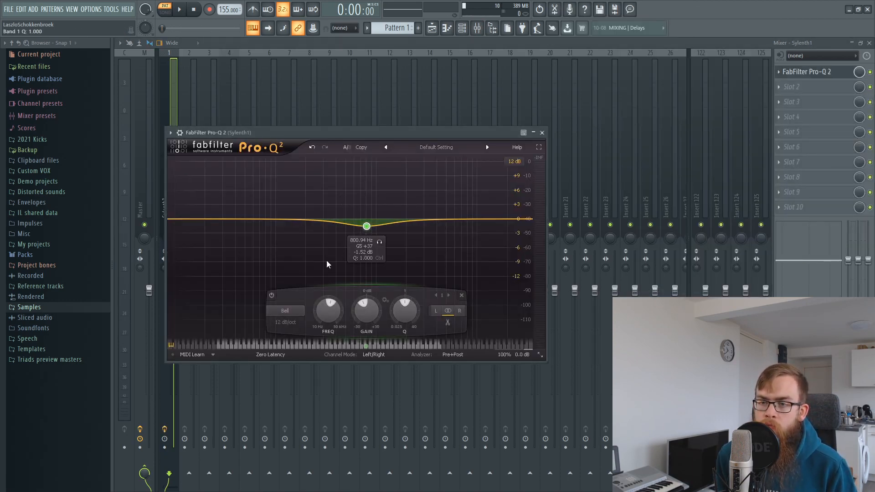
pyautogui.click(296, 311)
pyautogui.click(292, 363)
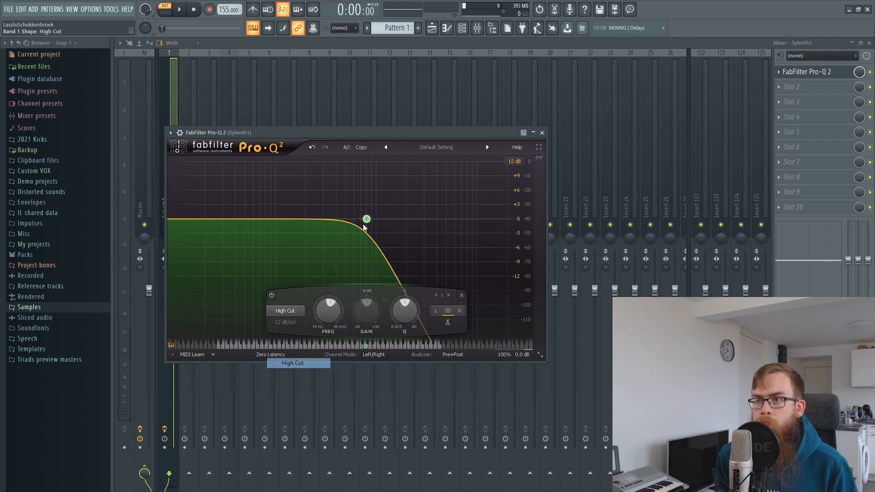
pyautogui.moveTo(366, 219); pyautogui.dragTo(382, 192)
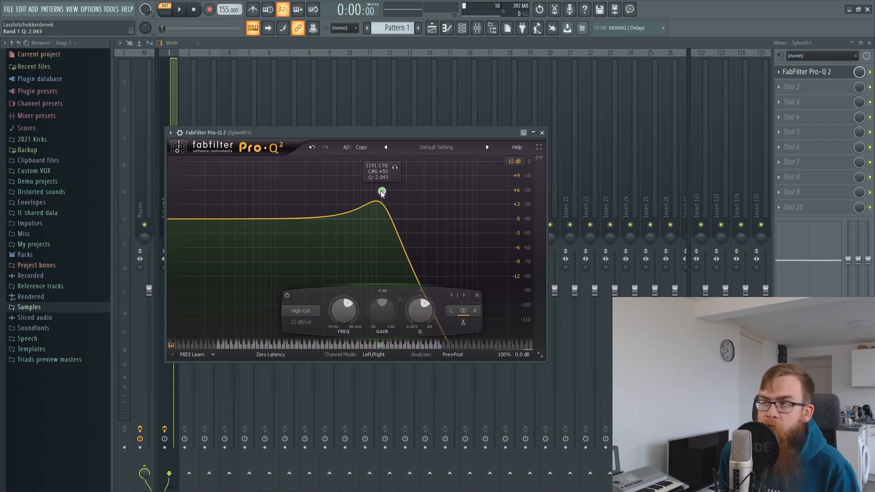
pyautogui.click(778, 87)
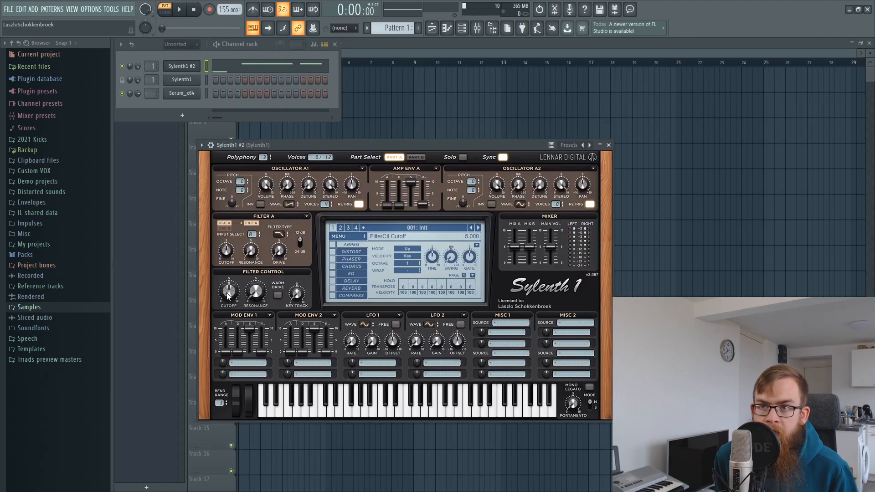
# Step: Turn the Filter Control cutoff down to 0 and switch to Part B and back to Part A
pyautogui.moveTo(228, 295); pyautogui.dragTo(227, 327)
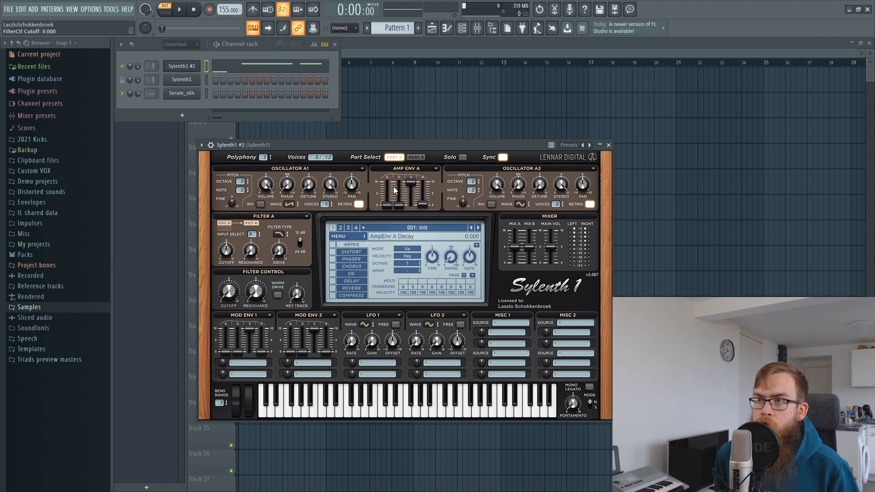
pyautogui.click(415, 157)
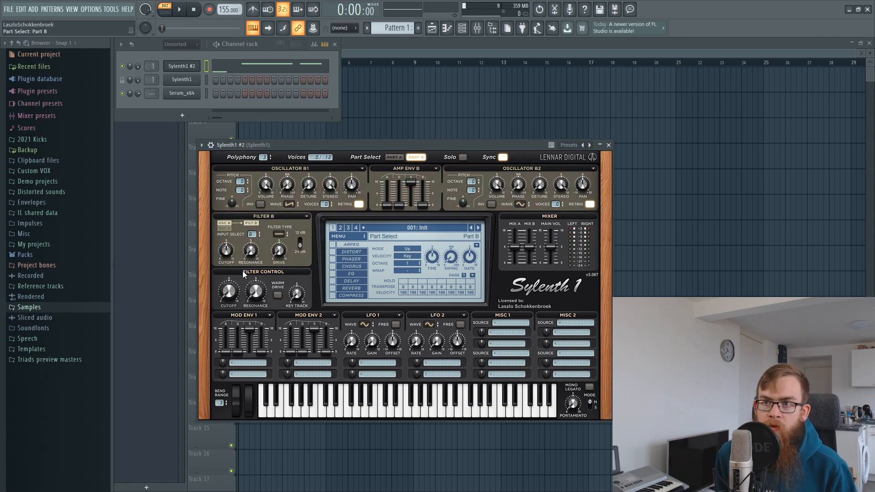
pyautogui.click(397, 158)
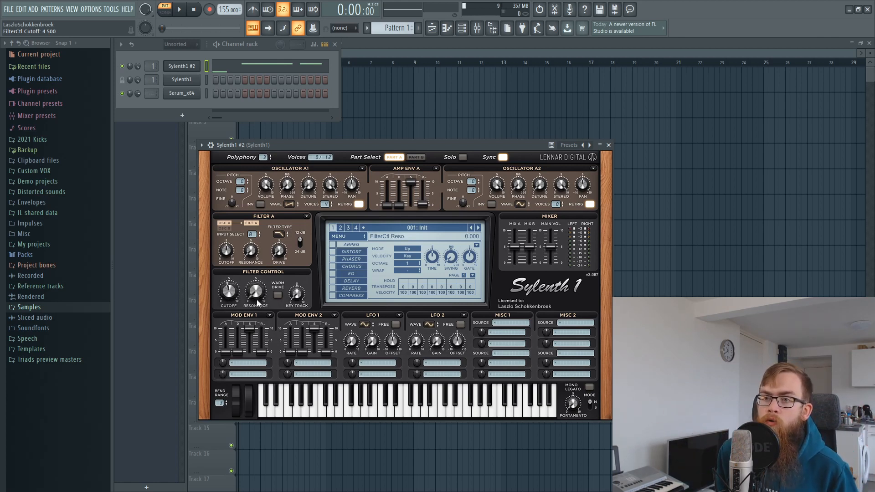
# Step: Switch to Part B and set Filter B's type to Bandpass
pyautogui.click(413, 157)
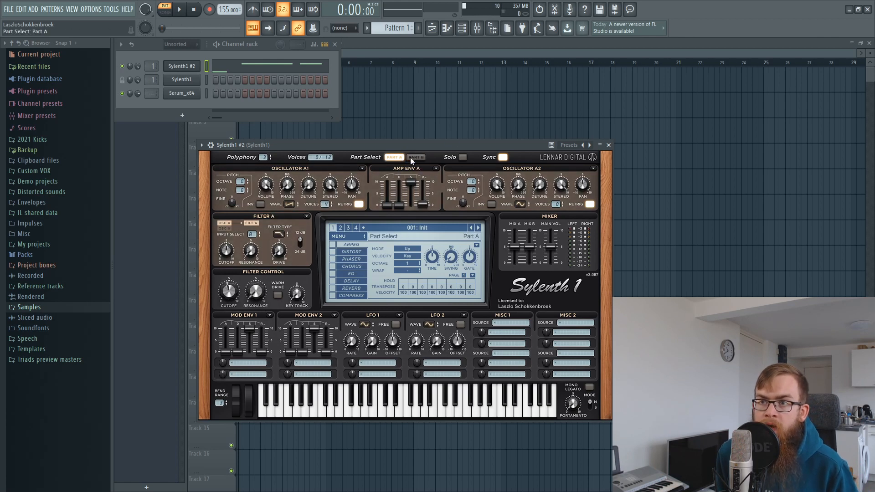
pyautogui.click(277, 234)
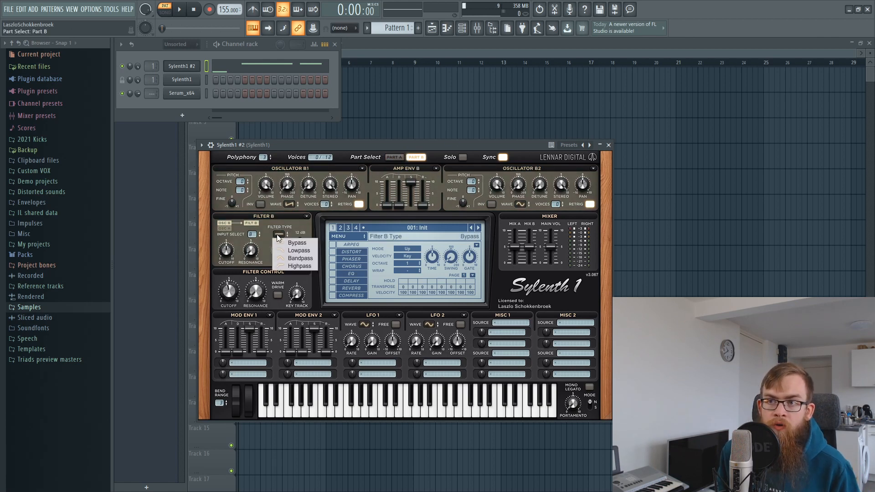
pyautogui.click(298, 258)
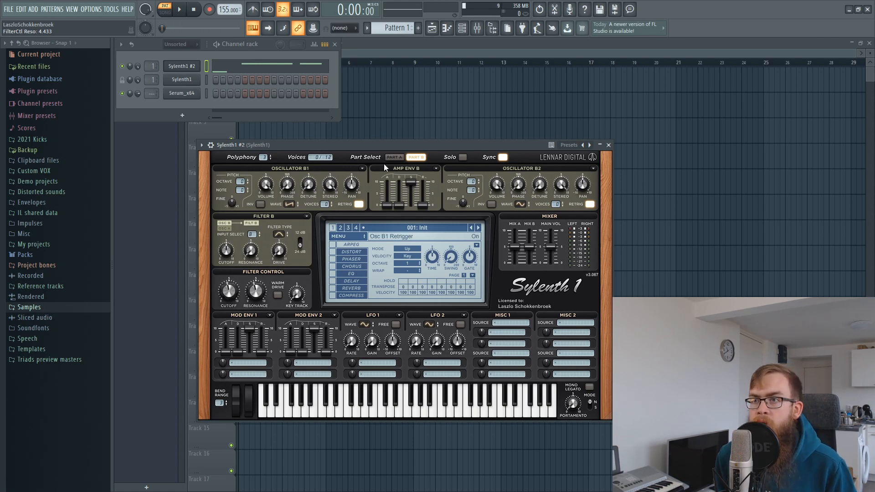
# Step: Return to Part A and turn down the Filter Control resonance
pyautogui.click(394, 157)
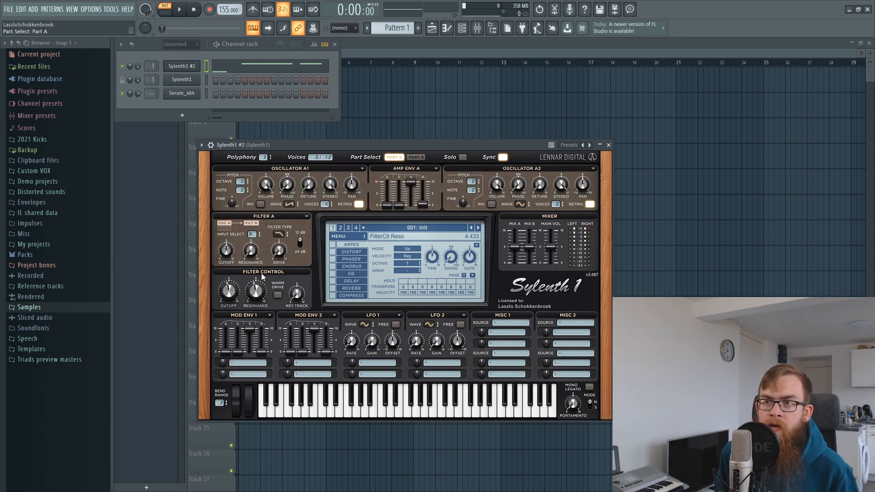
pyautogui.moveTo(256, 290); pyautogui.dragTo(255, 330)
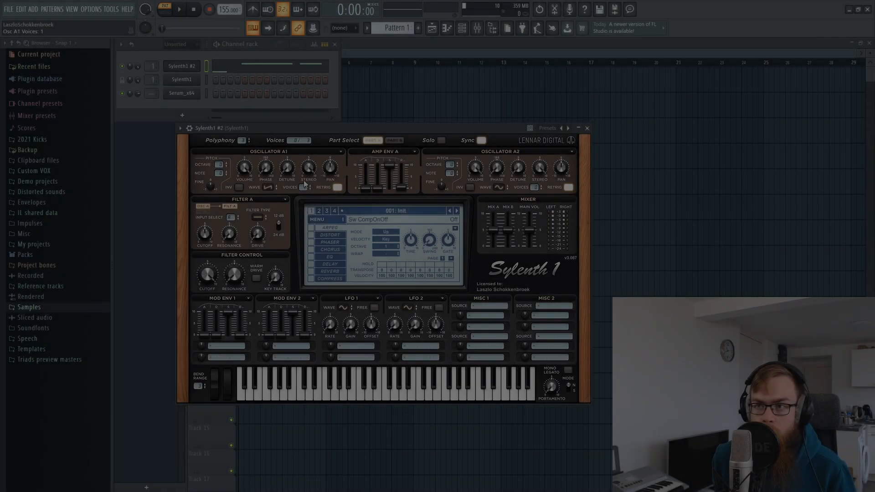
# Step: Review the synth's preset management options and keep Part A selected
pyautogui.click(325, 219)
pyautogui.moveTo(347, 228)
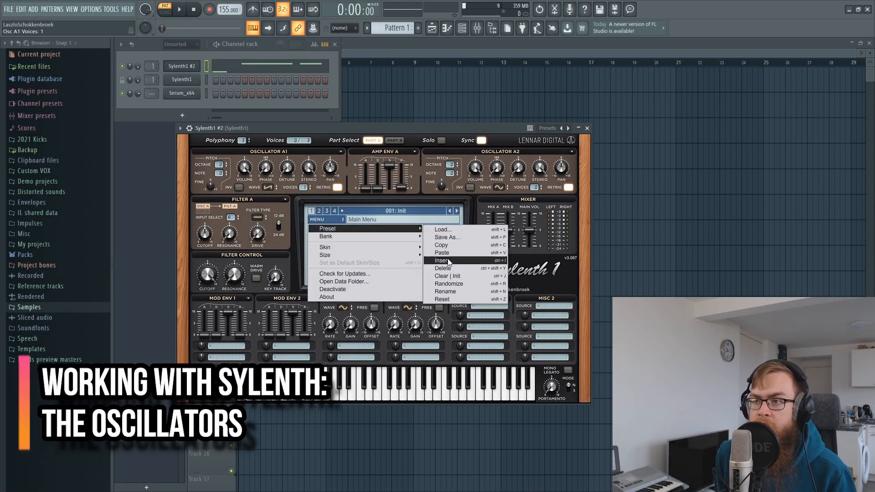
pyautogui.click(363, 142)
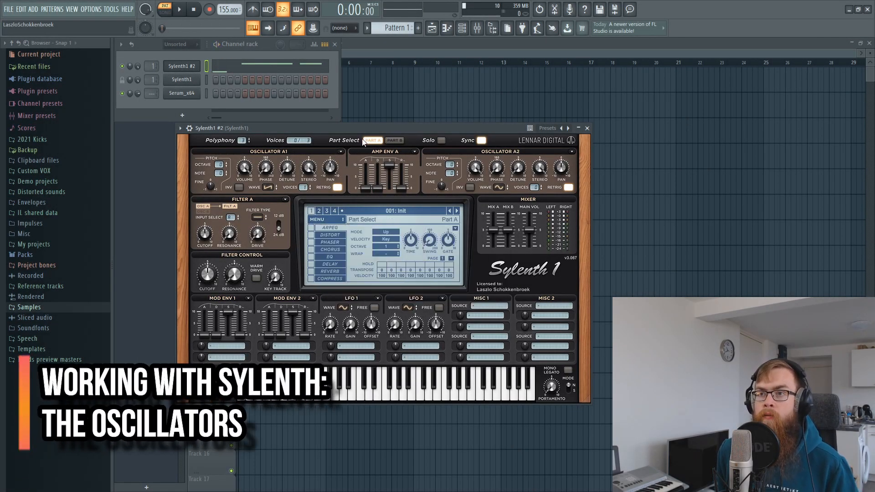
pyautogui.moveTo(364, 143); pyautogui.dragTo(369, 143)
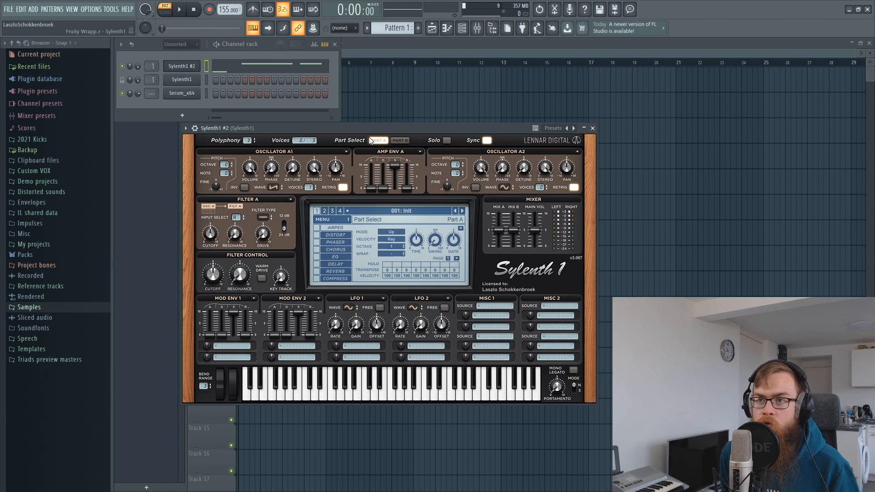
# Step: Give Oscillator A1 a Saw wave with 8 voices and turn its retrigger off
pyautogui.click(274, 188)
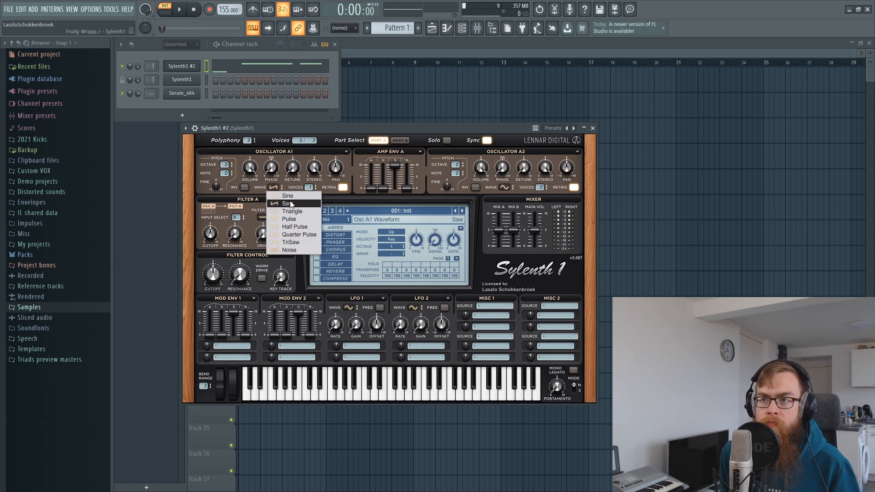
pyautogui.moveTo(308, 190); pyautogui.dragTo(321, 148)
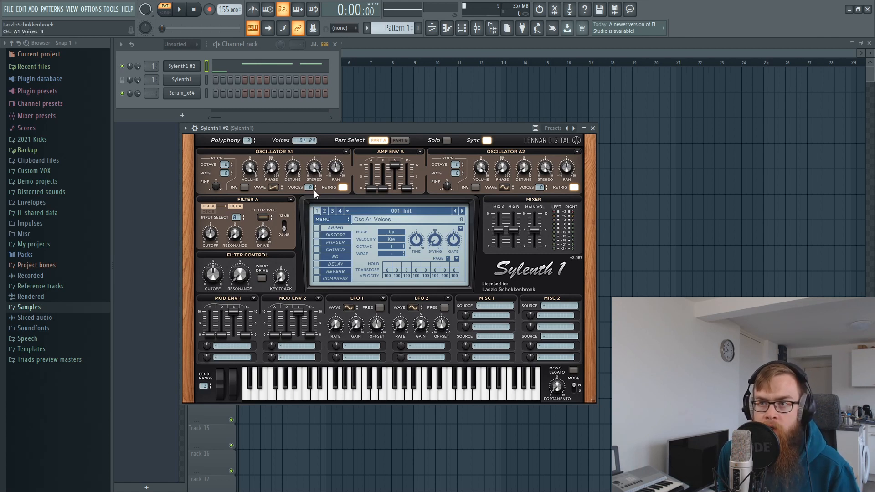
pyautogui.moveTo(309, 209); pyautogui.dragTo(270, 210)
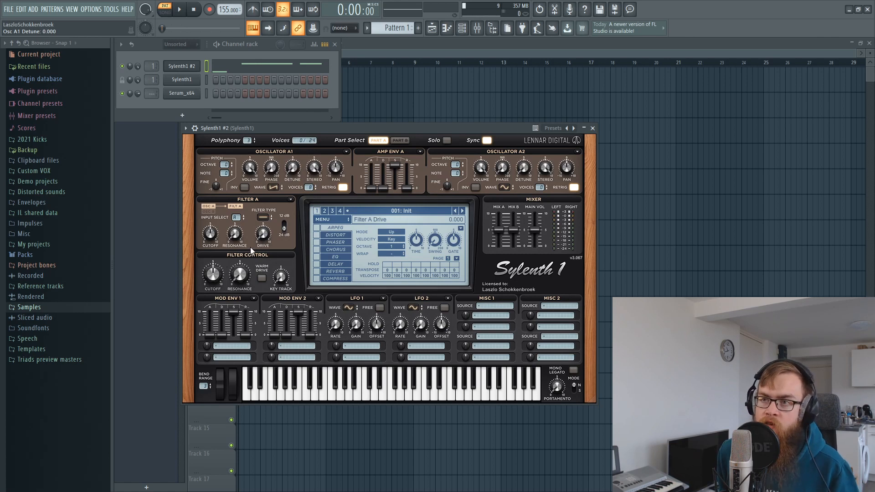
pyautogui.click(339, 188)
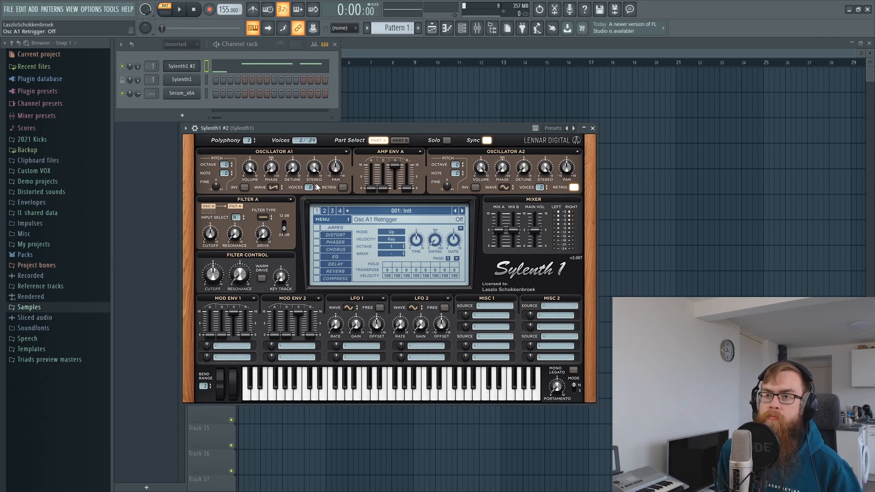
pyautogui.moveTo(309, 187); pyautogui.dragTo(308, 203)
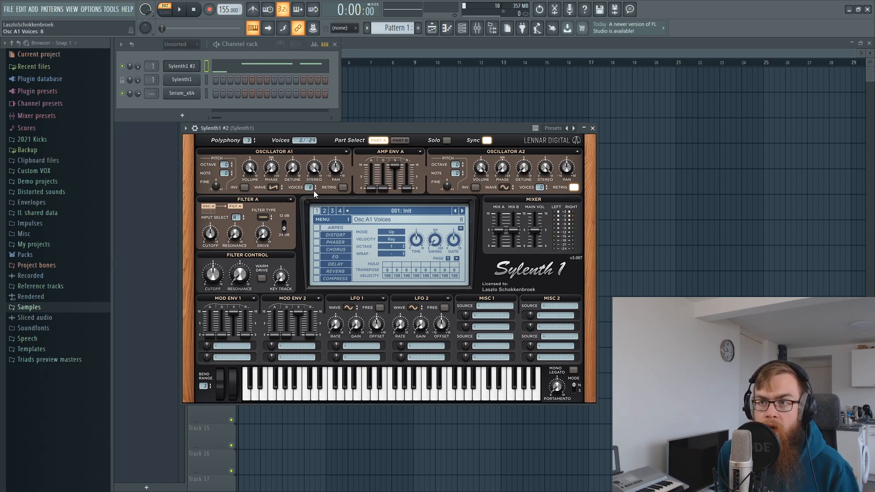
# Step: Play the pattern while raising Oscillator A1's detune to hear the voices spread
pyautogui.moveTo(300, 169)
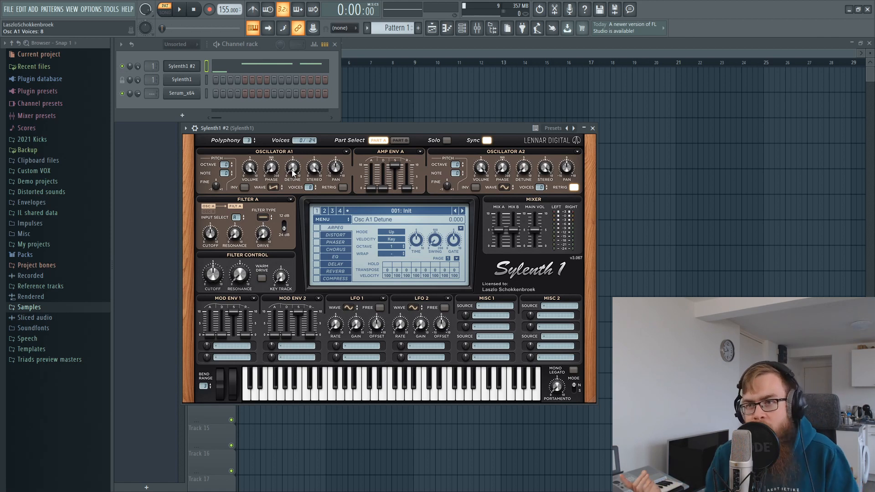
pyautogui.press('space')
pyautogui.press('space')
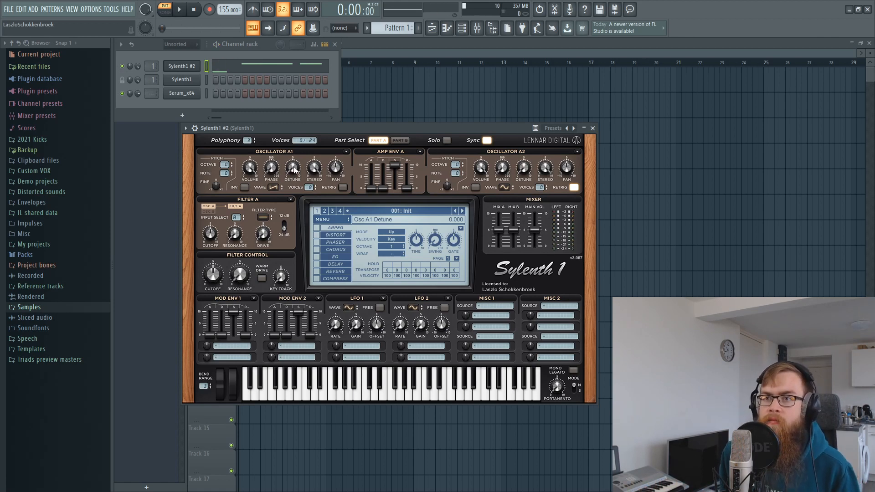
pyautogui.press('space')
pyautogui.moveTo(293, 168); pyautogui.dragTo(326, 139)
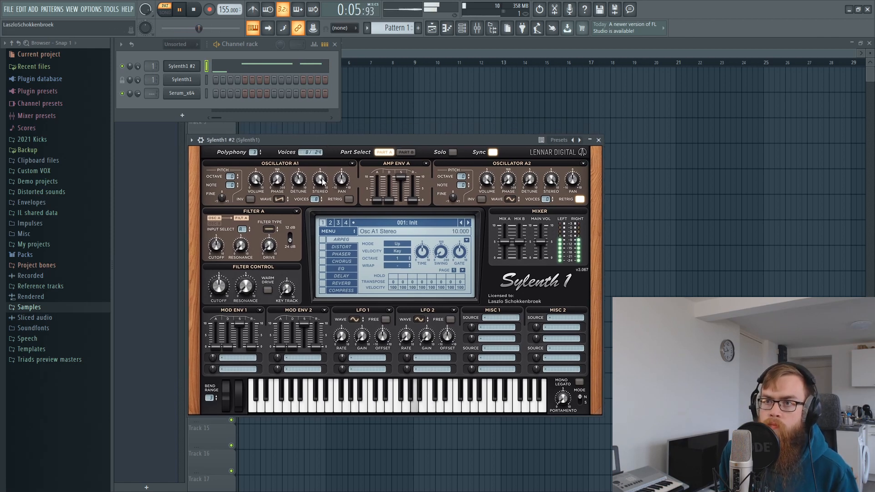
pyautogui.press('space')
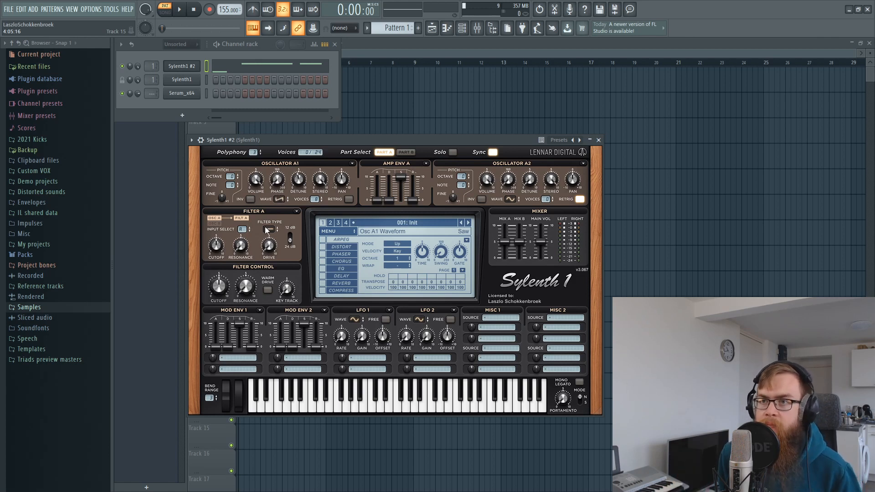
# Step: Lower Oscillator A1's detune while the pattern plays and raise Amp Envelope A's release to about 0.909
pyautogui.moveTo(298, 177)
pyautogui.mouseDown()
pyautogui.moveTo(318, 147)
pyautogui.moveTo(304, 178)
pyautogui.mouseUp()
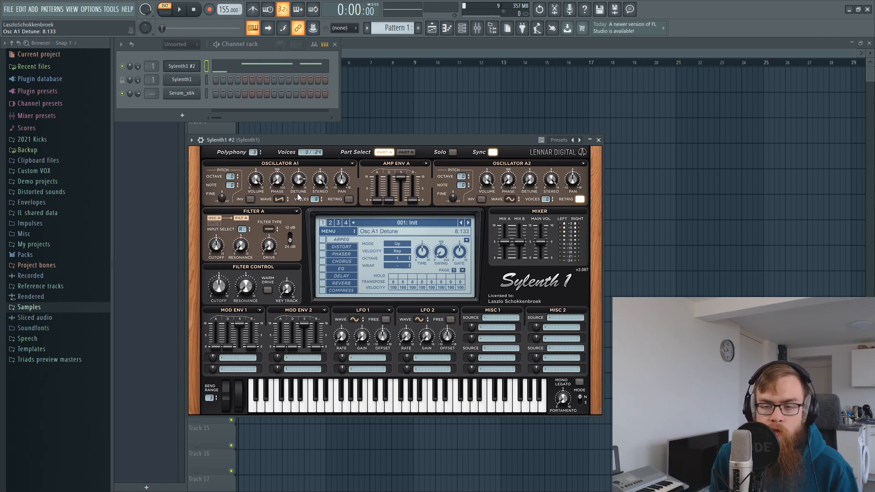
pyautogui.press('space')
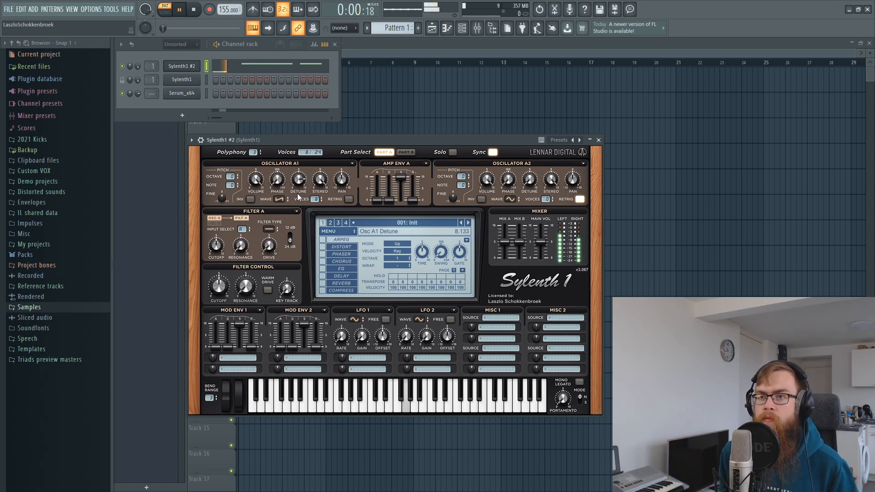
pyautogui.moveTo(302, 183); pyautogui.dragTo(294, 206)
pyautogui.press('space')
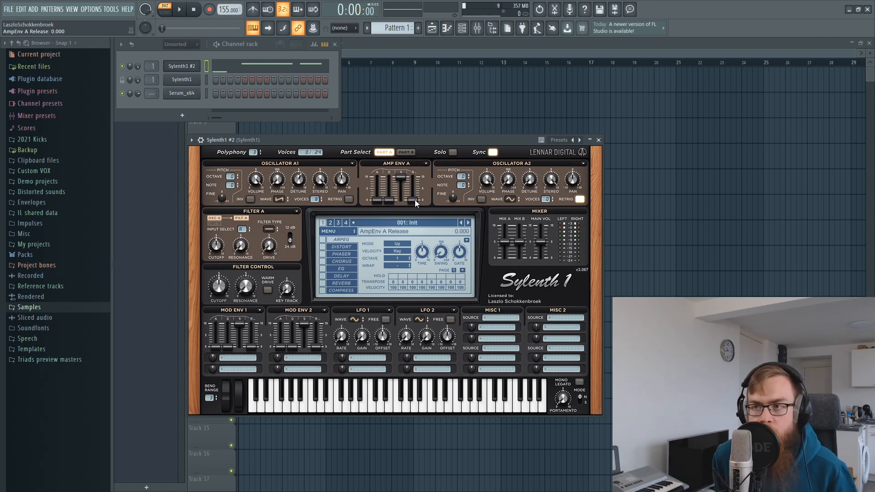
pyautogui.scroll(2, 416, 202)
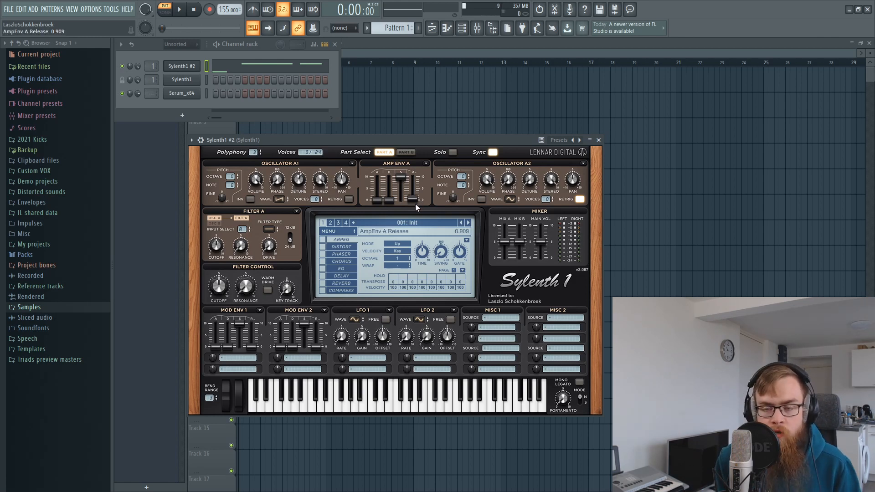
# Step: Give Oscillator A2 a Saw wave with 8 voices and turn its retrigger off
pyautogui.click(510, 199)
pyautogui.click(525, 215)
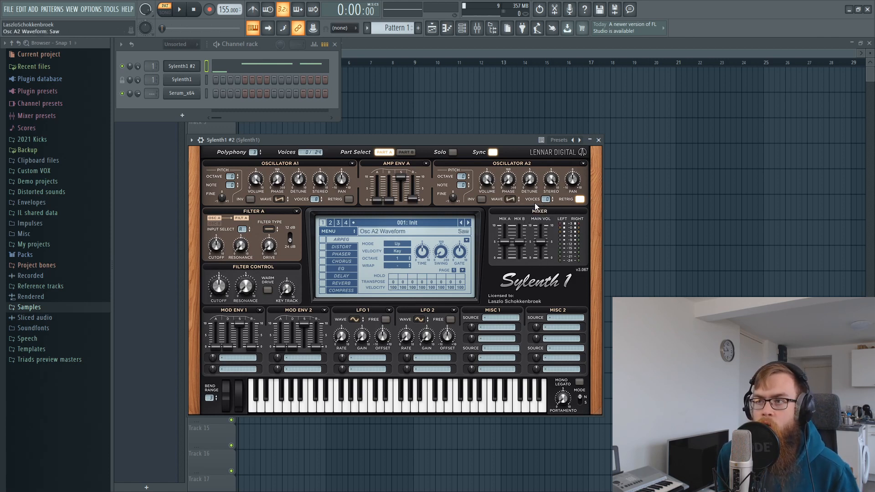
pyautogui.moveTo(546, 199); pyautogui.dragTo(567, 123)
pyautogui.click(582, 200)
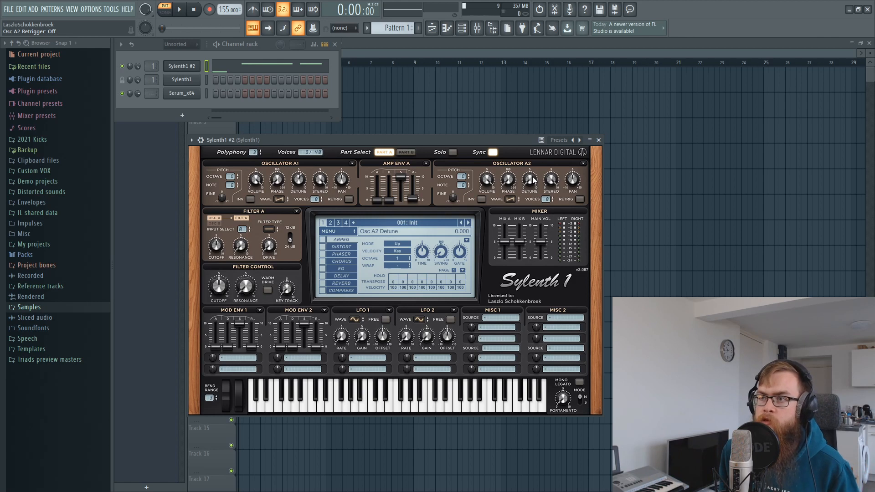
# Step: Play the pattern while raising Oscillator A2's detune to about 4.333
pyautogui.press('space')
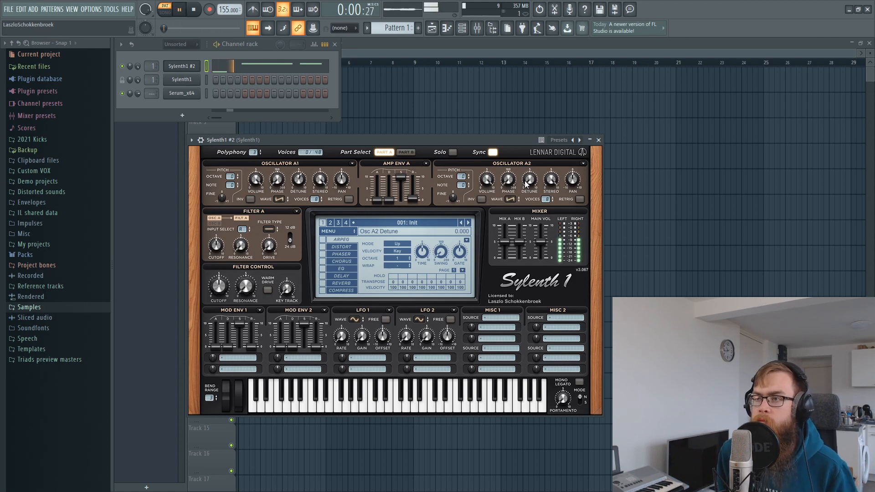
pyautogui.moveTo(531, 181); pyautogui.dragTo(541, 135)
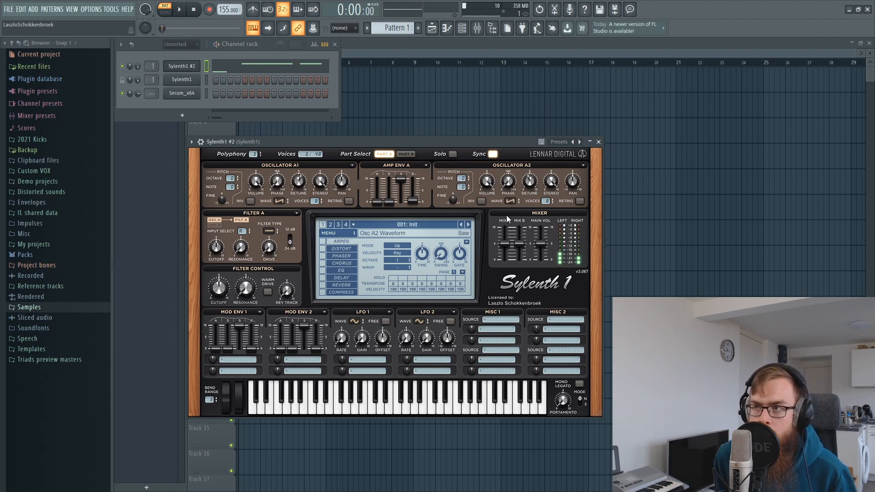
pyautogui.press('space')
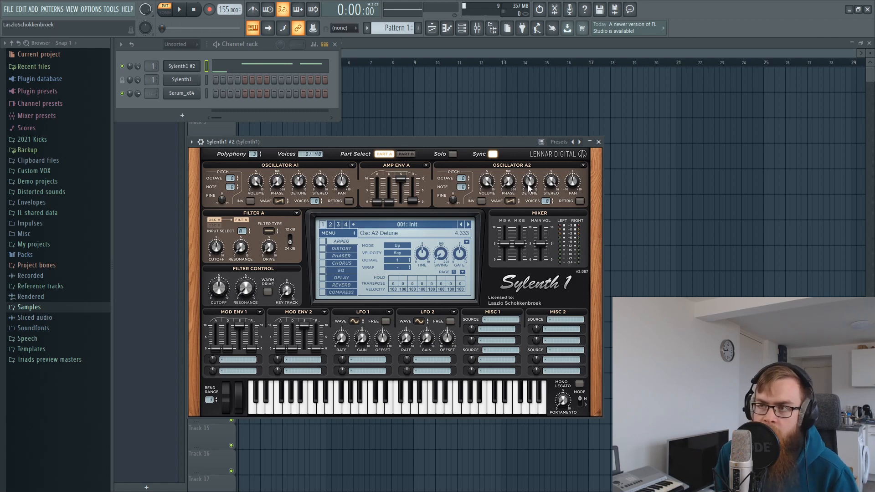
# Step: Play the pattern again while lowering Oscillator A2's detune to about 1.533
pyautogui.press('space')
pyautogui.moveTo(529, 188); pyautogui.dragTo(521, 215)
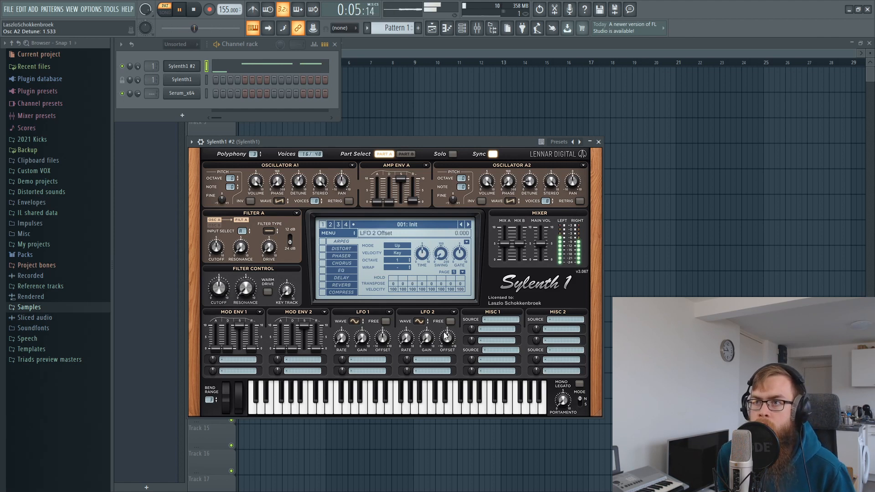
pyautogui.press('space')
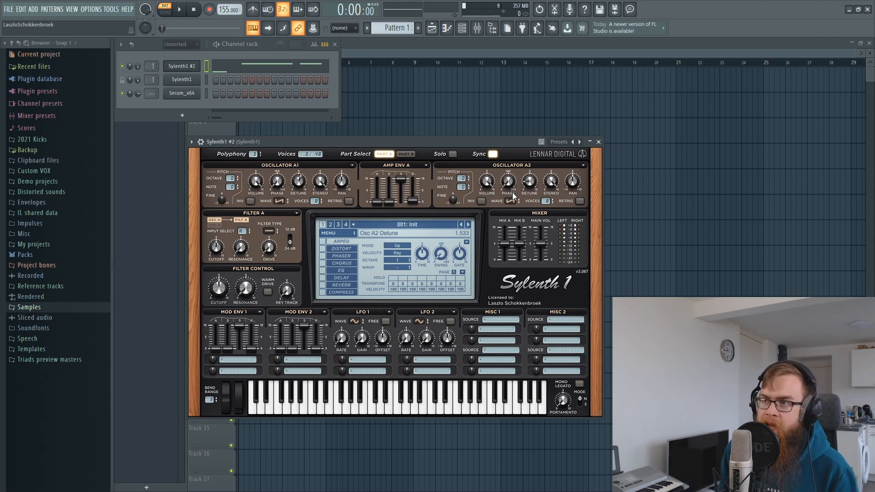
# Step: Raise Oscillator A2's detune to about 7.433, play the pattern, and settle the detune at about 6.333
pyautogui.moveTo(536, 189); pyautogui.dragTo(548, 115)
pyautogui.moveTo(524, 142); pyautogui.dragTo(525, 139)
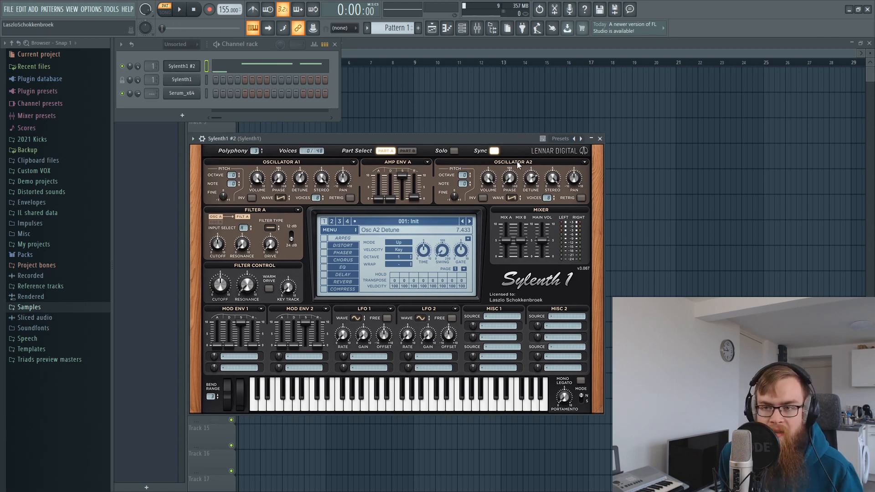
pyautogui.press('space')
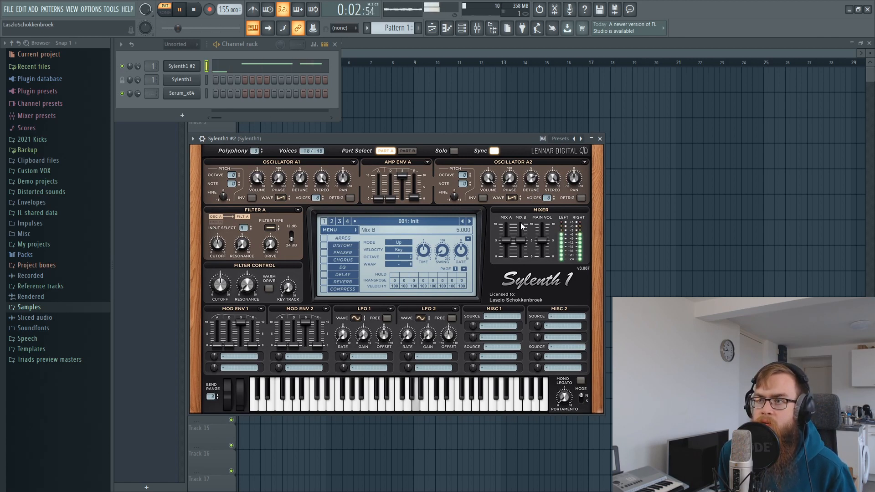
pyautogui.press('space')
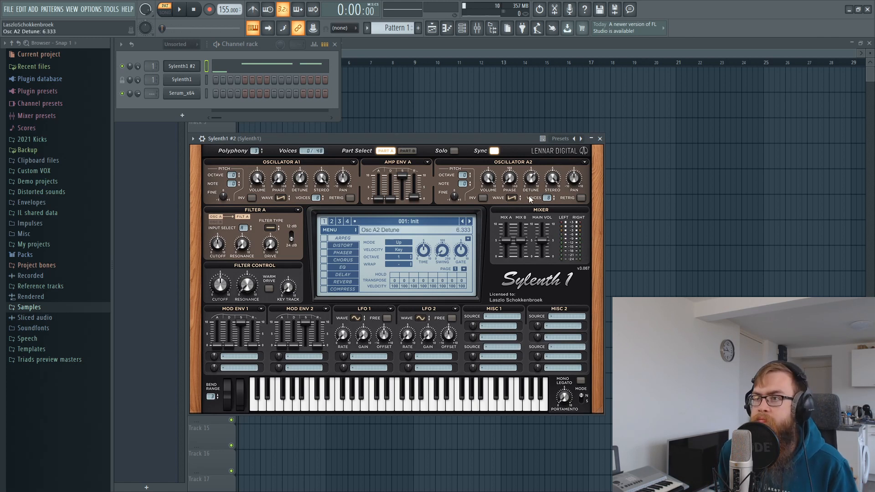
pyautogui.press('space')
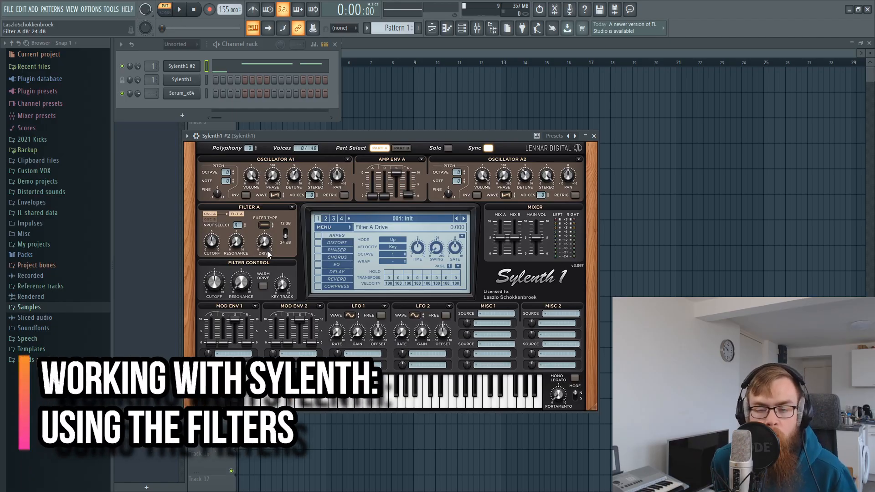
# Step: Set Filter A to Lowpass with a 12 dB slope and put the Filter Control cutoff at 10
pyautogui.click(264, 226)
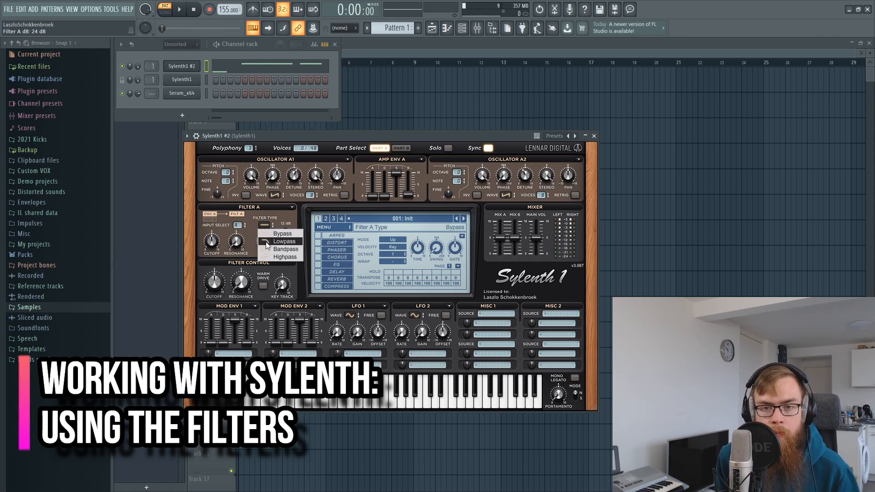
pyautogui.click(268, 242)
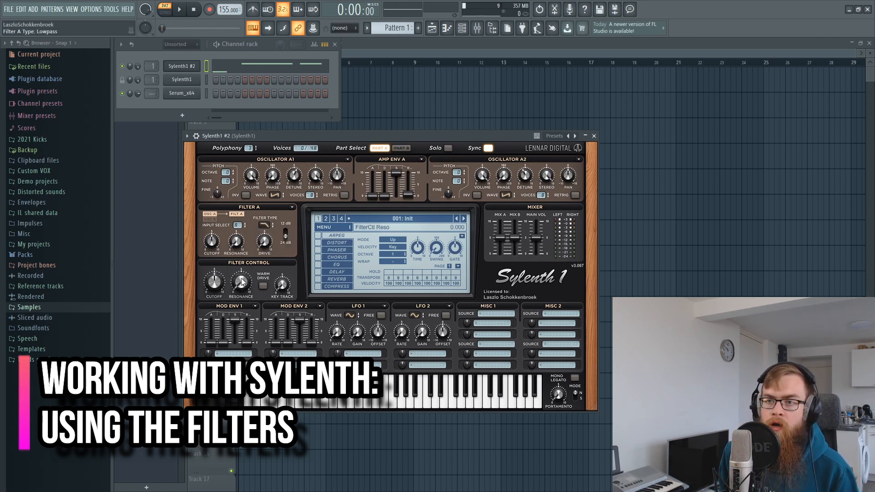
pyautogui.moveTo(209, 289); pyautogui.dragTo(242, 160)
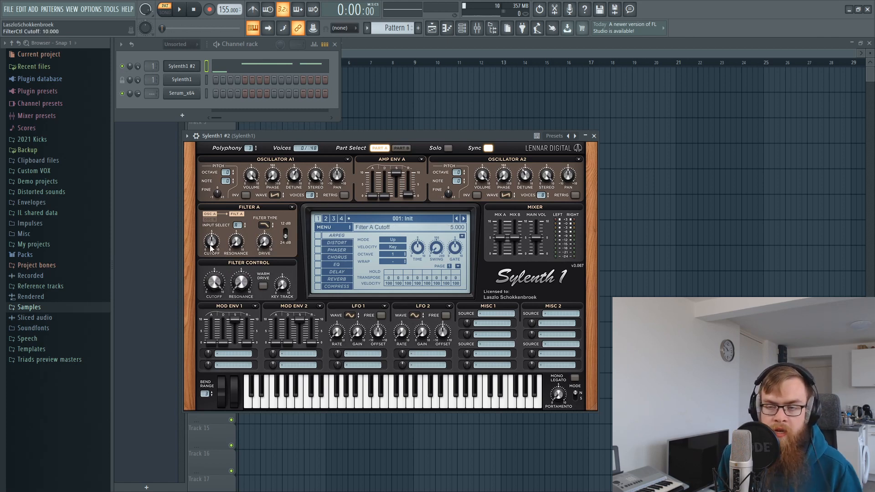
pyautogui.moveTo(208, 286); pyautogui.dragTo(213, 312)
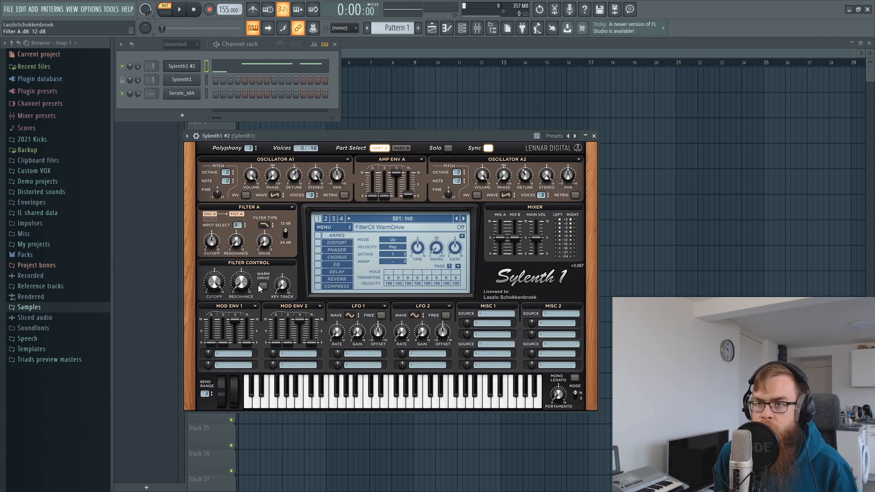
pyautogui.click(286, 235)
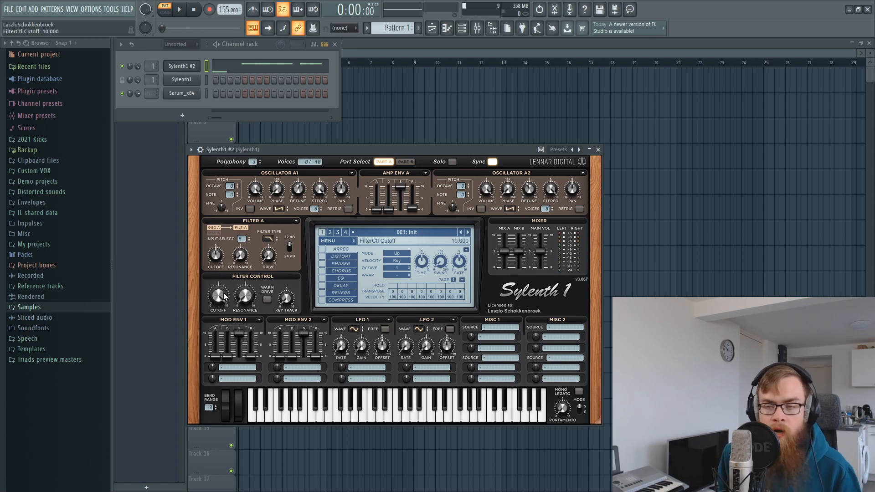
# Step: Play the pattern while sweeping the Filter Control cutoff back to 10, and set Filter A's drive to about 0.7
pyautogui.press('space')
pyautogui.moveTo(219, 294); pyautogui.dragTo(235, 278)
pyautogui.press('space')
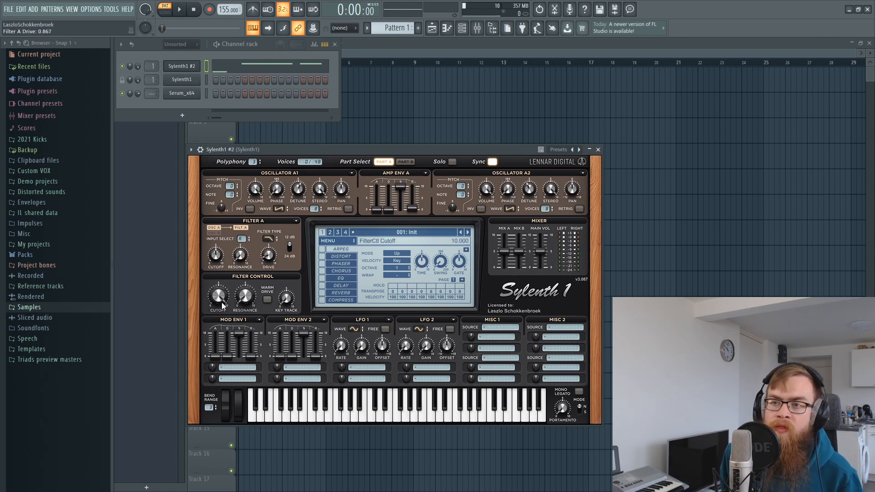
pyautogui.press('space')
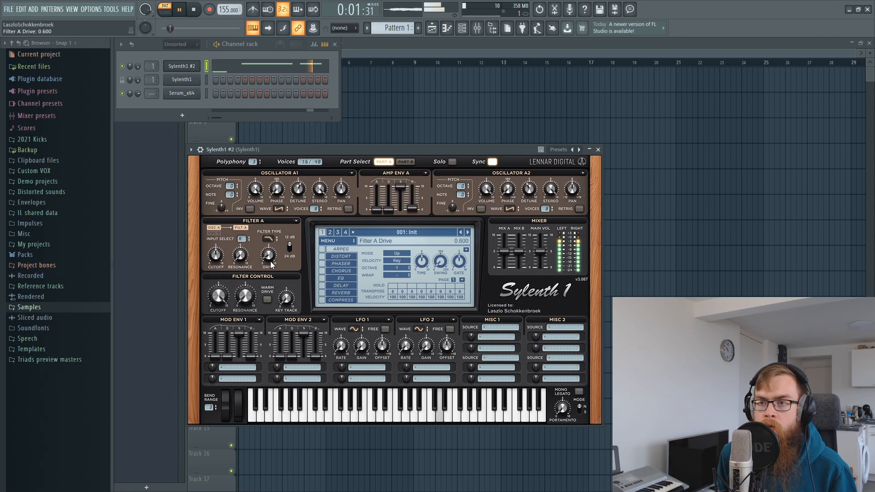
pyautogui.scroll(1, 275, 256)
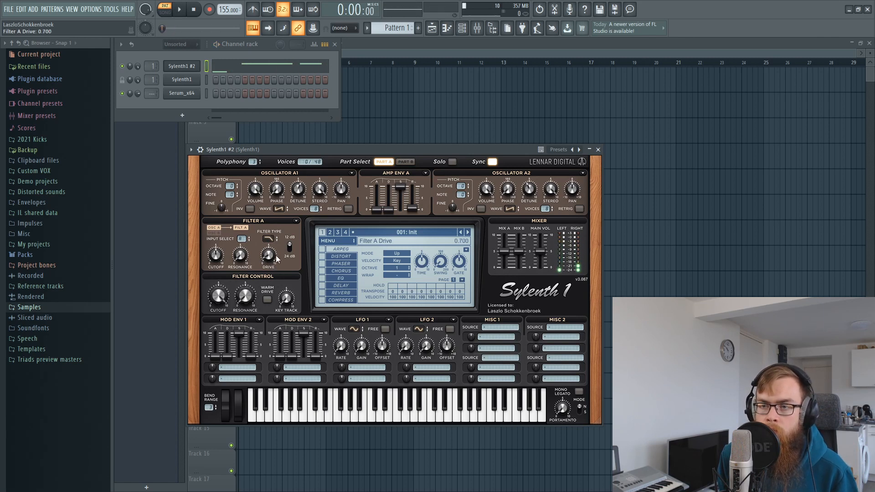
pyautogui.press('space')
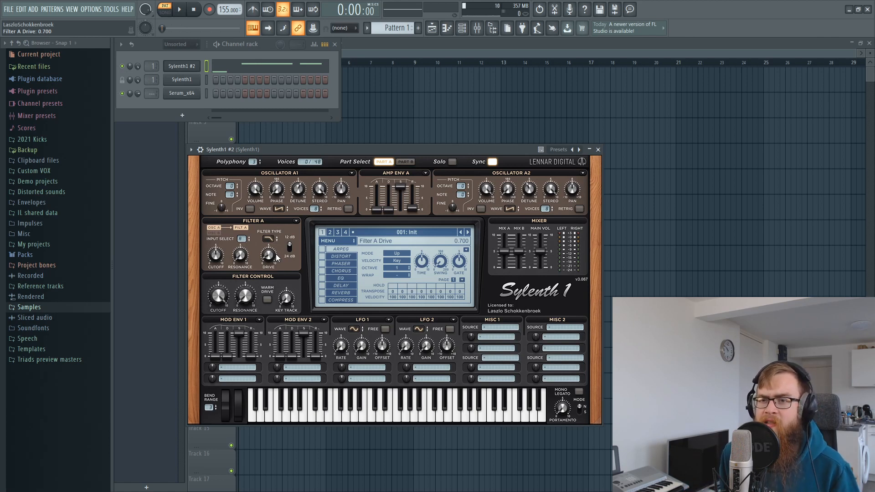
# Step: Raise the Filter Control resonance in stages to about 4.9 while playing the pattern
pyautogui.moveTo(249, 296)
pyautogui.mouseDown()
pyautogui.moveTo(250, 285)
pyautogui.moveTo(247, 302)
pyautogui.mouseUp()
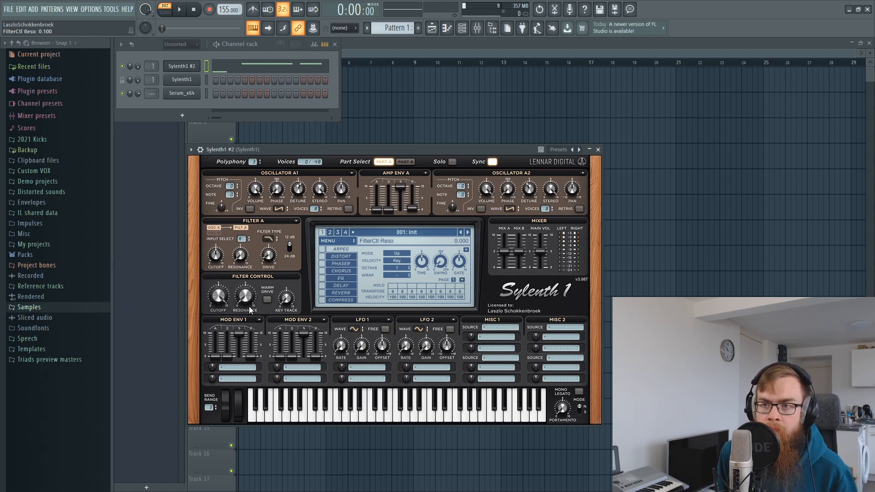
pyautogui.moveTo(248, 298); pyautogui.dragTo(248, 283)
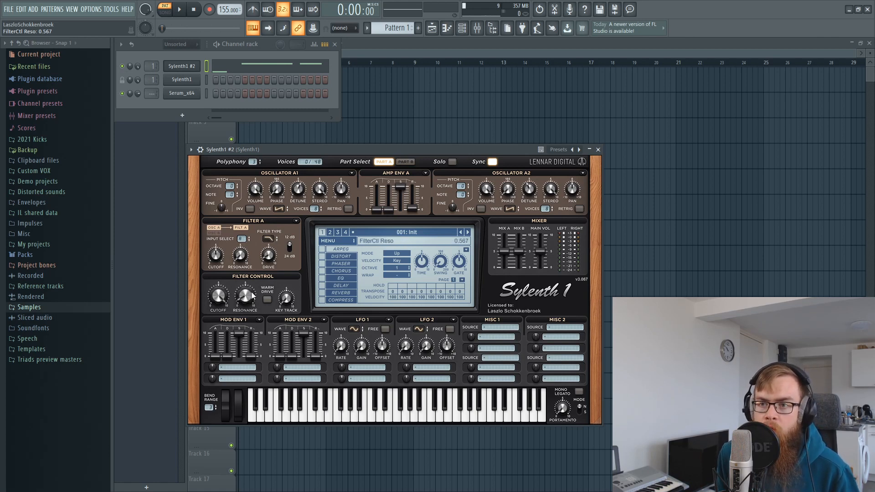
pyautogui.moveTo(251, 277); pyautogui.dragTo(267, 239)
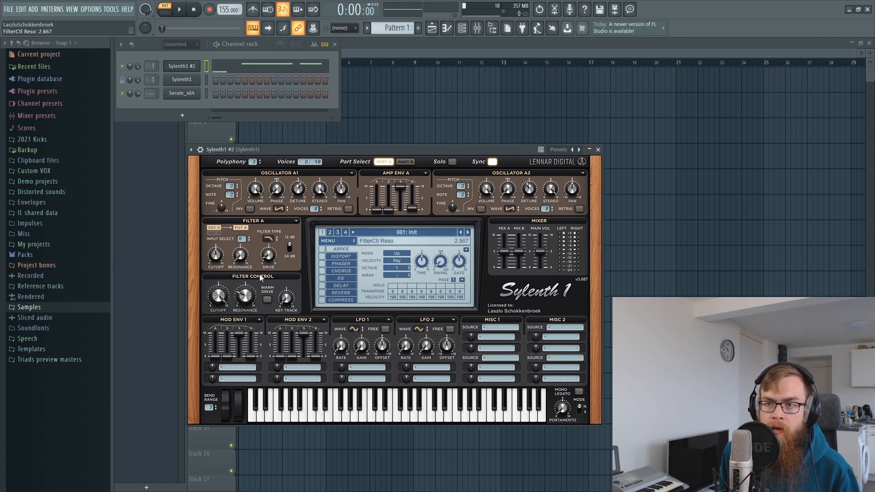
pyautogui.press('space')
pyautogui.moveTo(250, 297); pyautogui.dragTo(269, 259)
pyautogui.press('space')
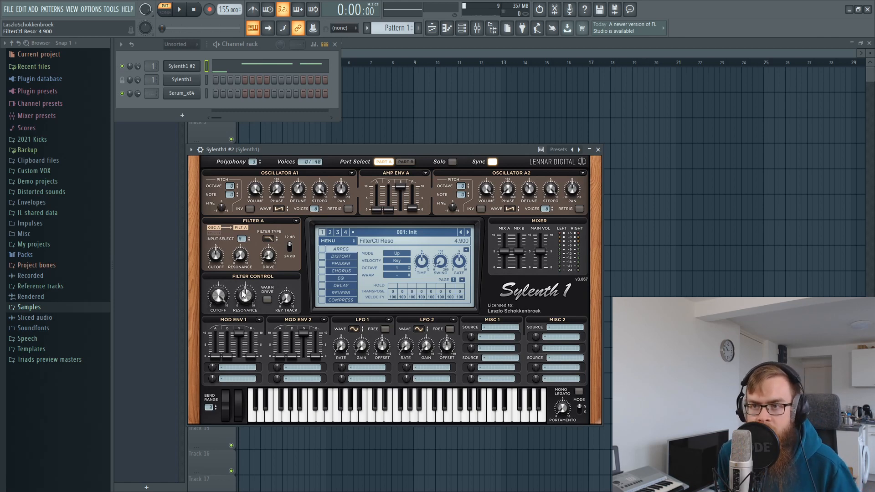
# Step: Bring the Filter Control resonance down to 0 and play the pattern
pyautogui.moveTo(250, 316)
pyautogui.mouseDown()
pyautogui.moveTo(249, 360)
pyautogui.moveTo(247, 307)
pyautogui.moveTo(248, 317)
pyautogui.mouseUp()
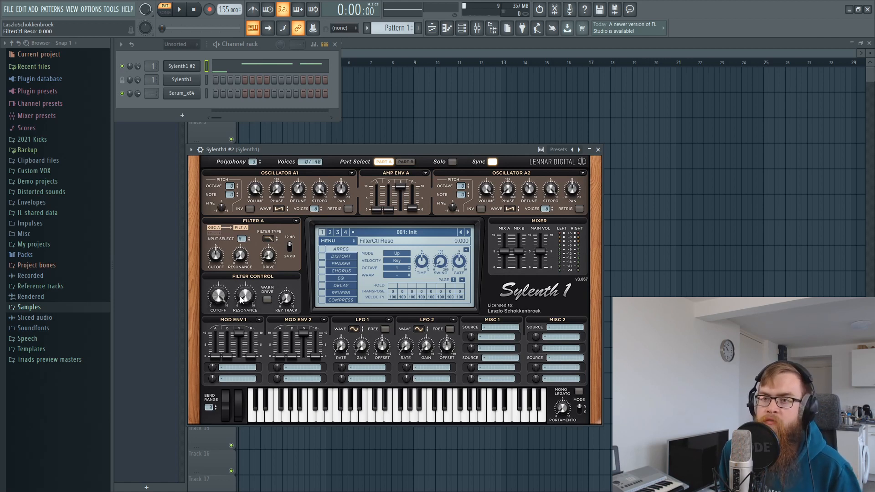
pyautogui.press('space')
pyautogui.moveTo(248, 299)
pyautogui.mouseDown()
pyautogui.moveTo(249, 284)
pyautogui.moveTo(247, 298)
pyautogui.mouseUp()
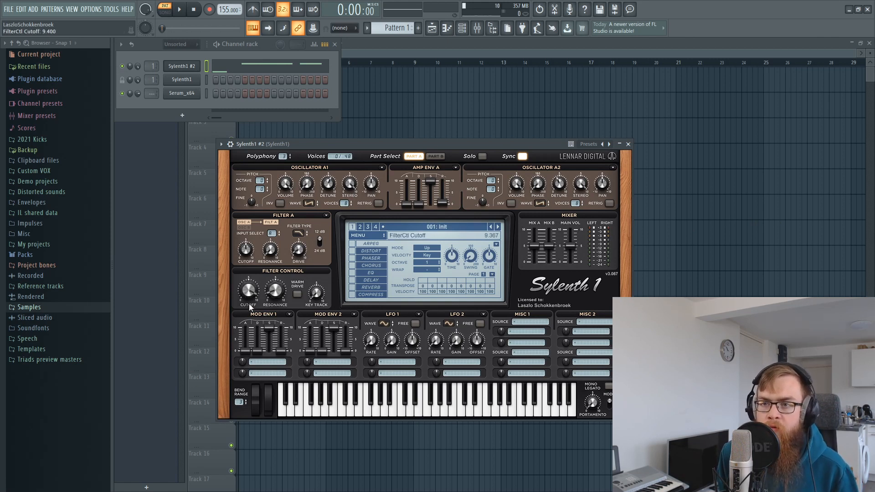
# Step: Lower the Filter Control cutoff to about 2.6 and assign Mod Env 1's first destination to Cutoff A and B
pyautogui.moveTo(249, 304); pyautogui.dragTo(250, 375)
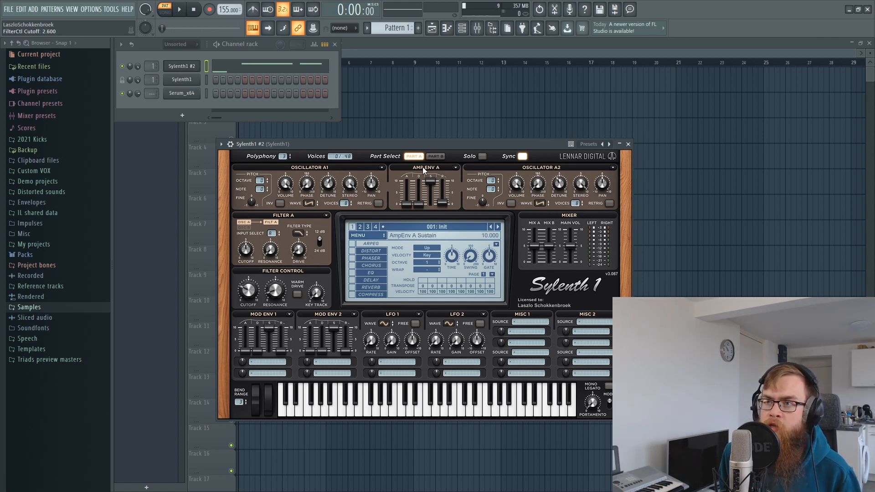
pyautogui.click(263, 363)
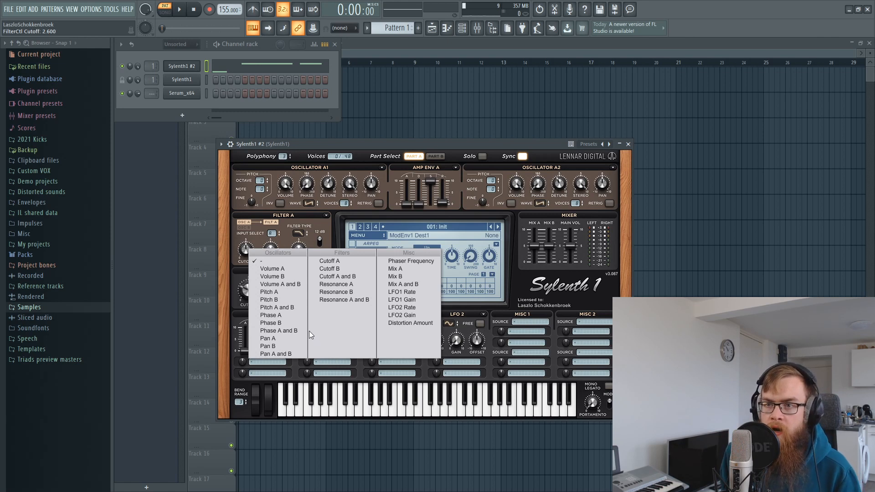
pyautogui.click(336, 277)
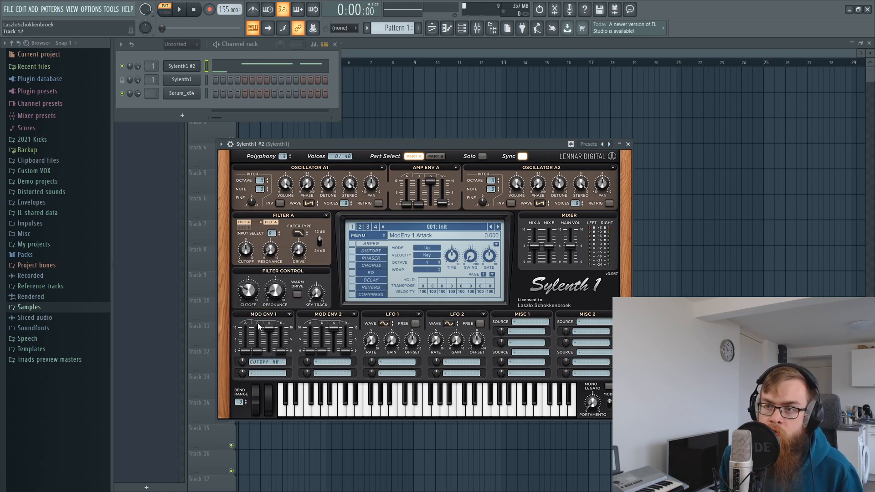
pyautogui.moveTo(242, 363)
pyautogui.mouseDown()
pyautogui.moveTo(253, 308)
pyautogui.moveTo(247, 358)
pyautogui.mouseUp()
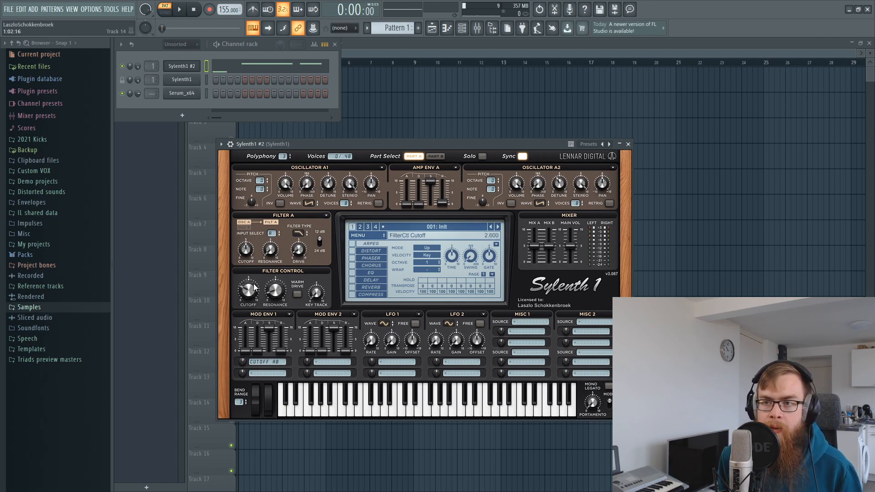
# Step: Try Cutoff B as Mod Env 1's destination, look at Part B, then go back to Part A and Cutoff A and B
pyautogui.click(269, 362)
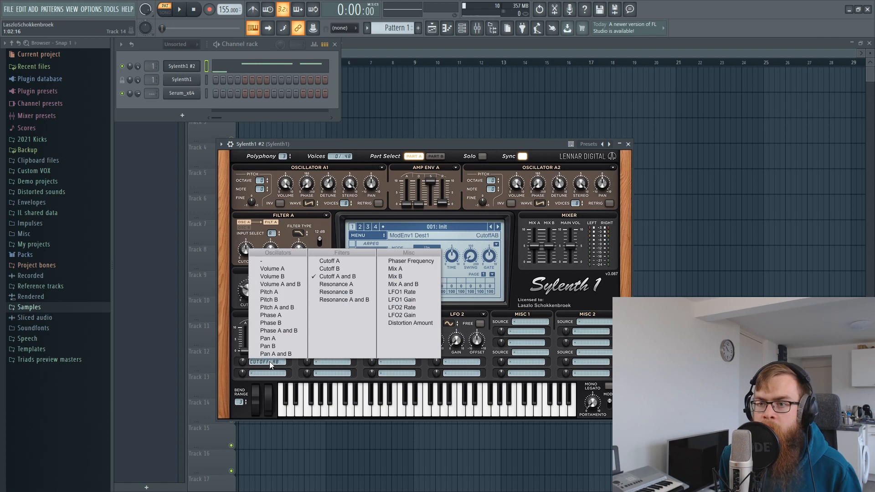
pyautogui.click(326, 276)
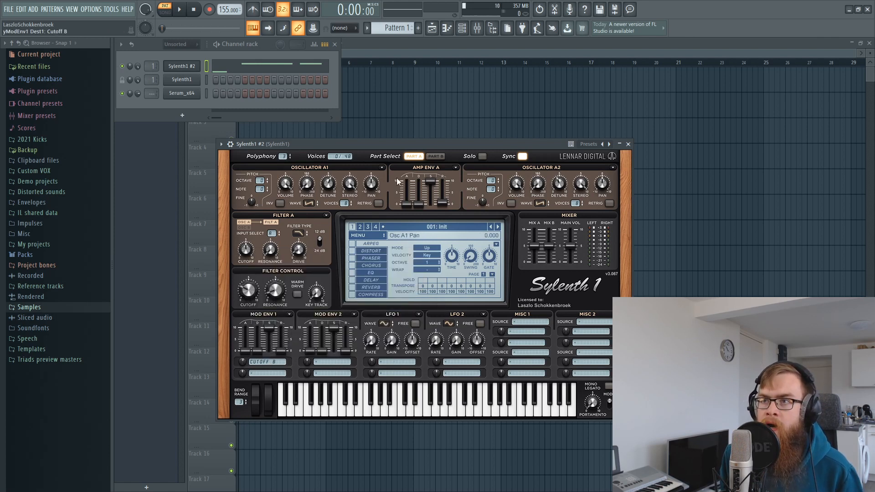
pyautogui.click(429, 157)
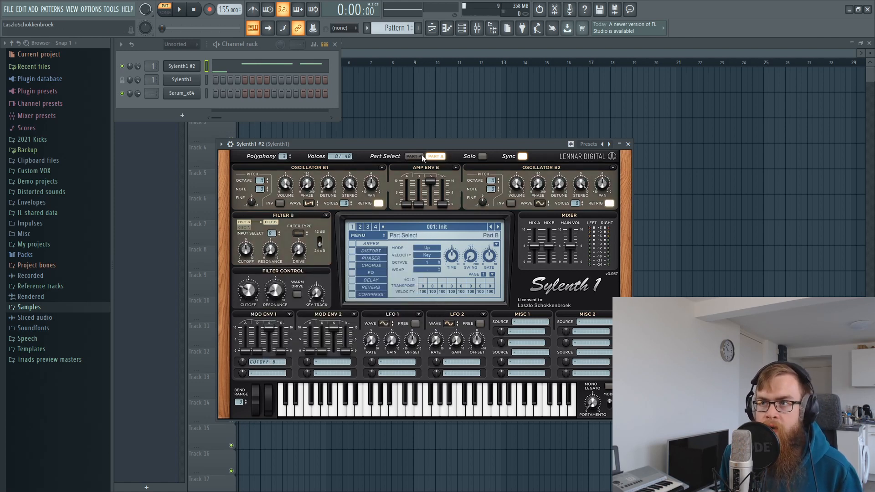
pyautogui.click(419, 156)
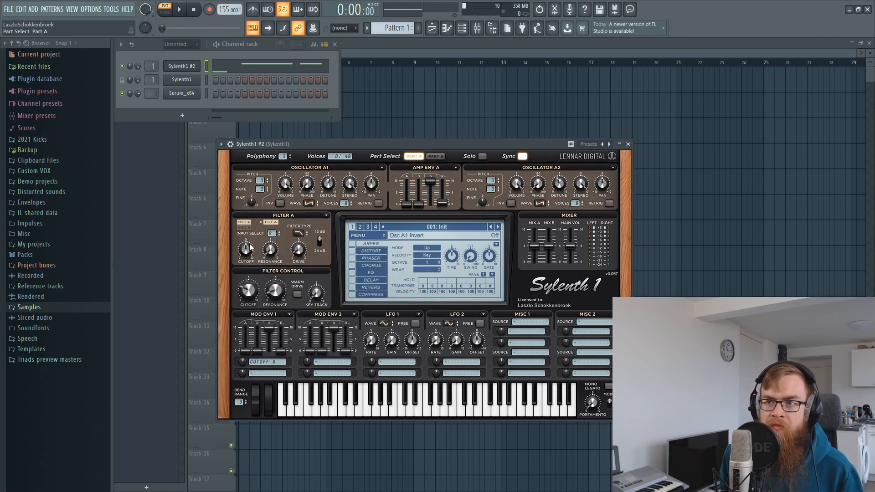
pyautogui.click(264, 362)
pyautogui.click(338, 276)
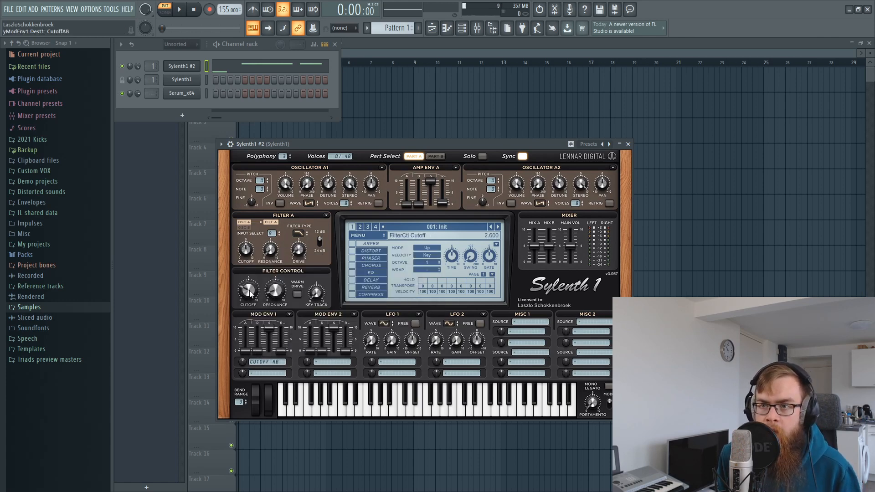
# Step: Play the pattern while settling Mod Env 1's cutoff amount at about 0.933, then lower the envelope's sustain and set its release to about 2.864
pyautogui.moveTo(244, 362); pyautogui.dragTo(248, 343)
pyautogui.press('space')
pyautogui.moveTo(314, 146); pyautogui.dragTo(328, 158)
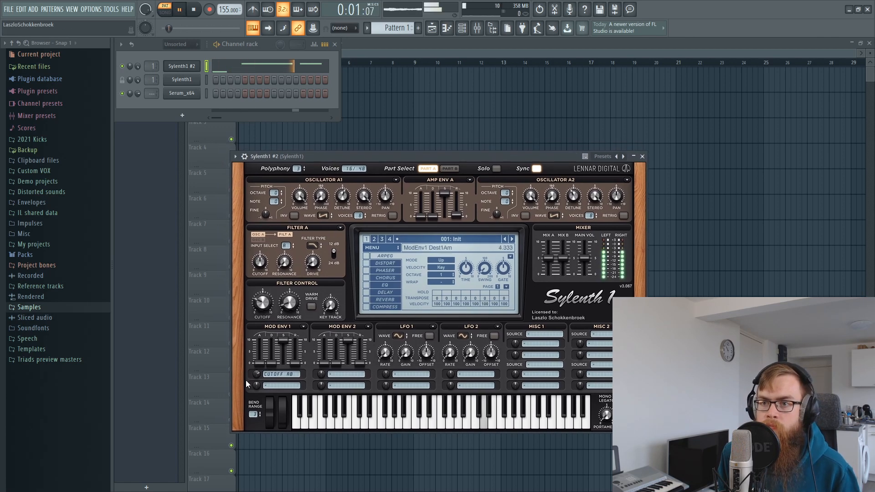
pyautogui.moveTo(257, 377); pyautogui.dragTo(259, 406)
pyautogui.press('space')
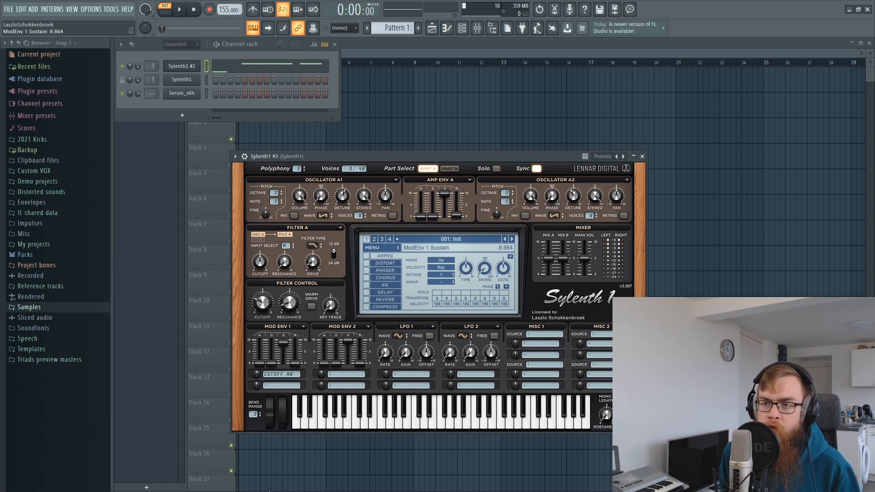
pyautogui.moveTo(284, 342); pyautogui.dragTo(295, 355)
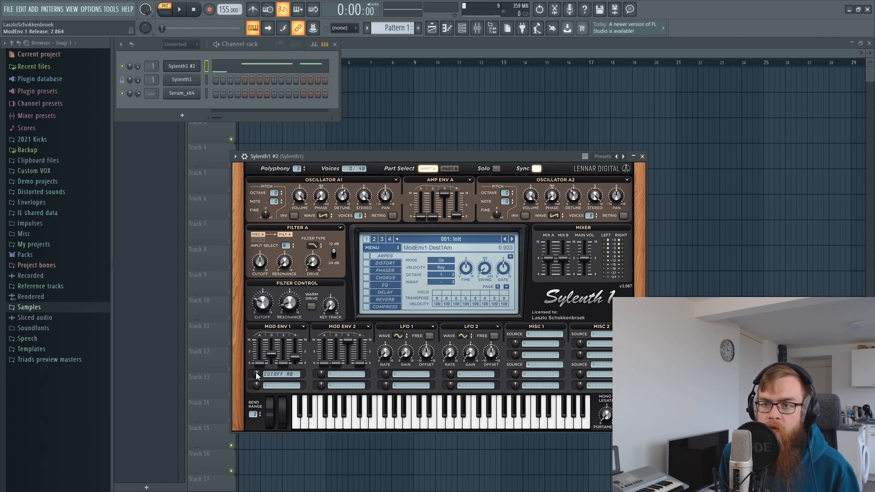
# Step: Play the pattern while lowering the Filter Control cutoff to about 1.367
pyautogui.press('space')
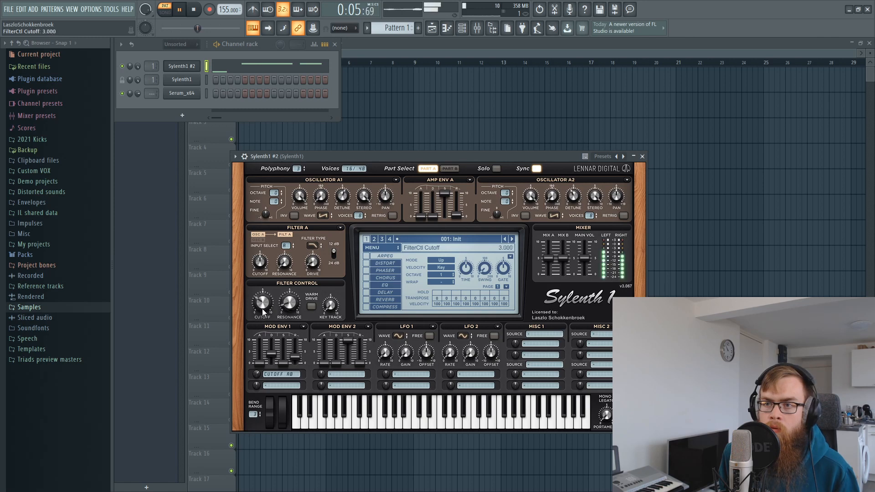
pyautogui.moveTo(263, 312); pyautogui.dragTo(256, 339)
pyautogui.press('space')
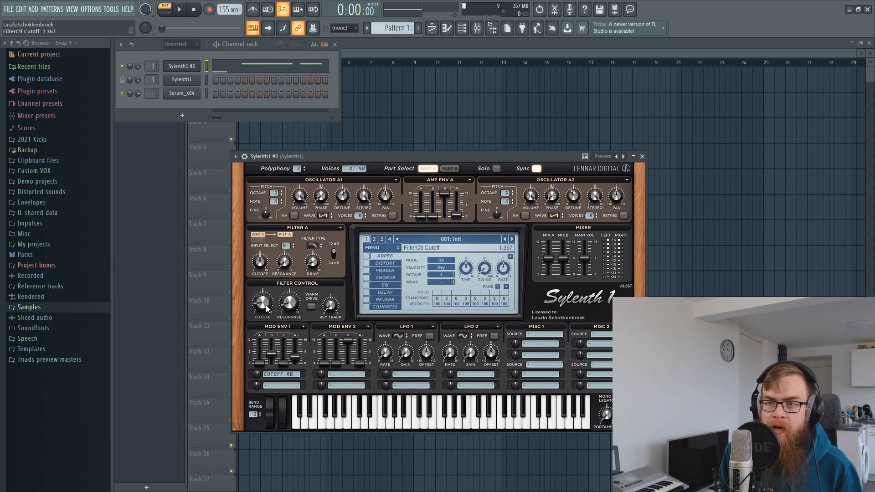
# Step: Raise the Filter Control cutoff to about 2.833, play the pattern, and open the cutoff further to about 6.667
pyautogui.moveTo(265, 290); pyautogui.dragTo(262, 284)
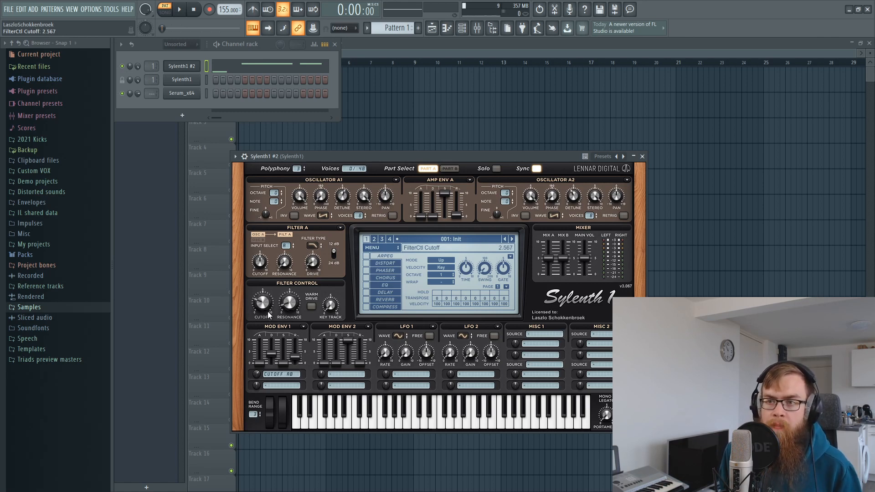
pyautogui.press('space')
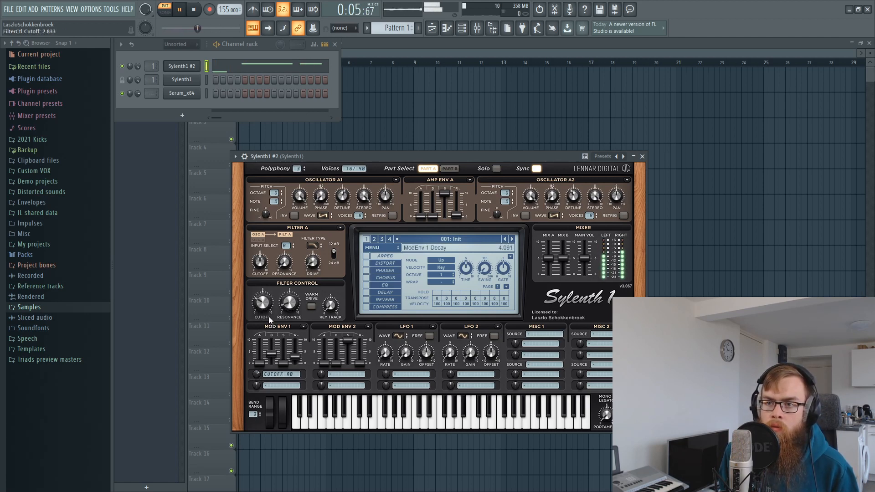
pyautogui.moveTo(269, 316); pyautogui.dragTo(274, 259)
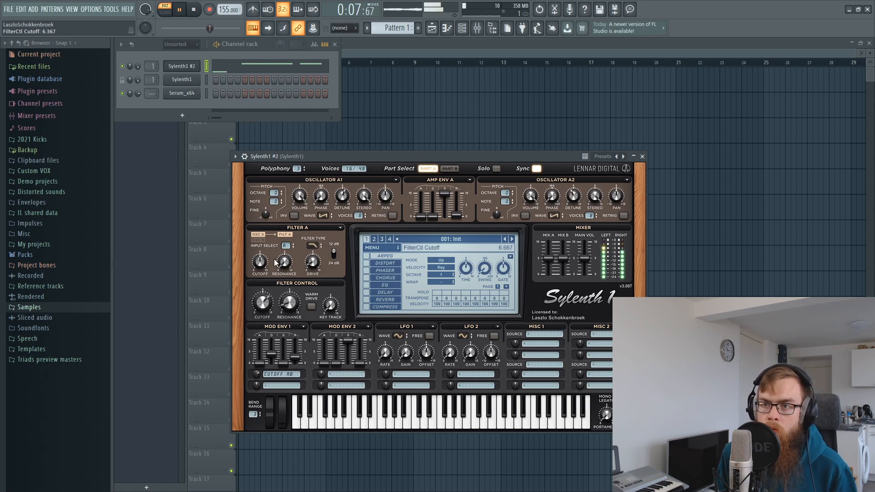
pyautogui.moveTo(323, 156); pyautogui.dragTo(329, 152)
pyautogui.press('space')
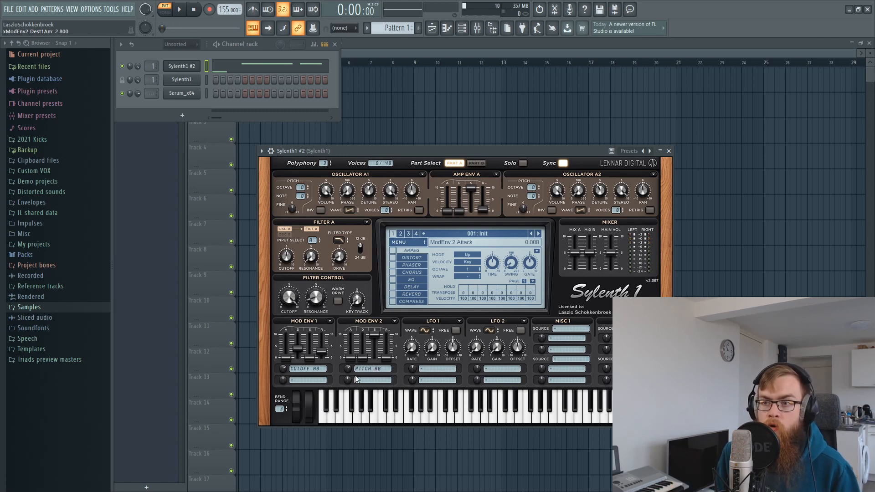
# Step: Play the pattern with Mod Env 2 modulating Pitch A and B, and set its modulation amount to about -1
pyautogui.press('space')
pyautogui.press('space')
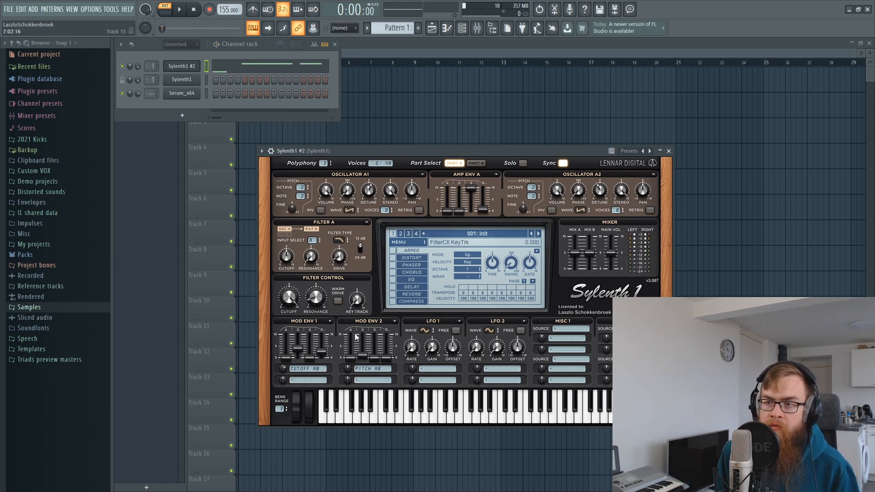
pyautogui.moveTo(349, 368)
pyautogui.mouseDown()
pyautogui.moveTo(348, 376)
pyautogui.moveTo(349, 365)
pyautogui.mouseUp()
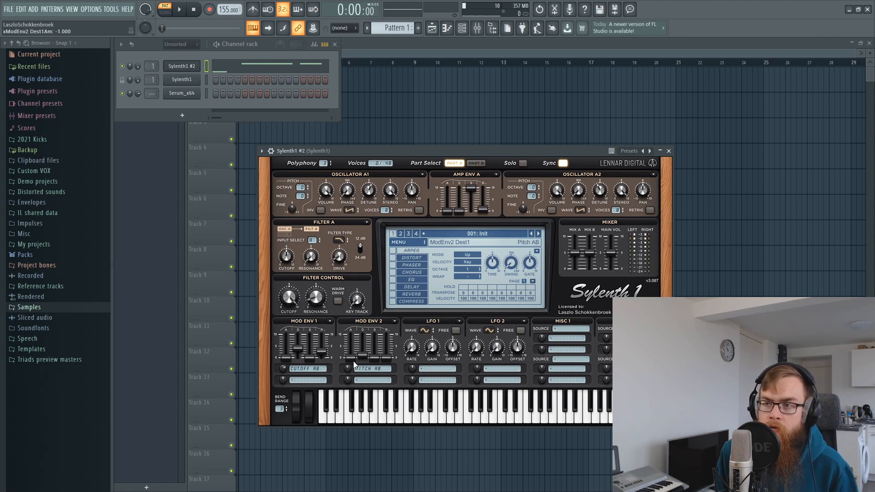
# Step: Set Mod Env 2's decay to about 1.364 and play the pattern while adjusting its pitch modulation amount to about -1.067
pyautogui.moveTo(405, 149); pyautogui.dragTo(406, 141)
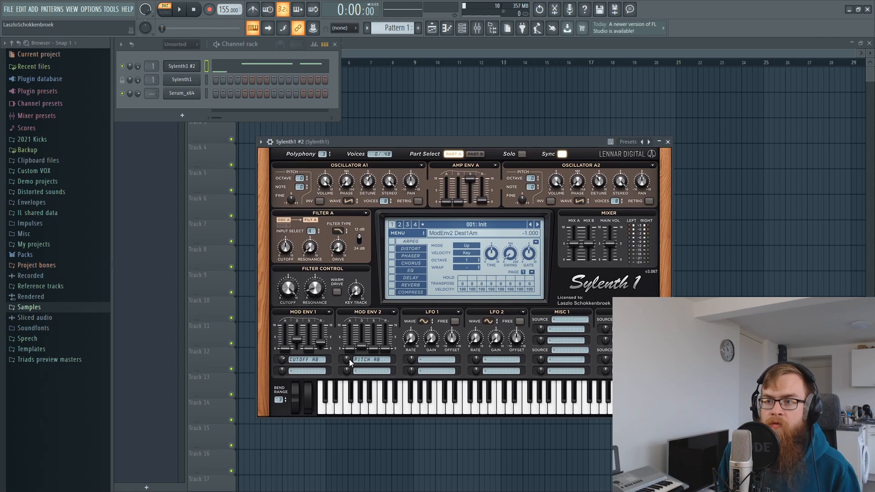
pyautogui.moveTo(362, 348); pyautogui.dragTo(363, 347)
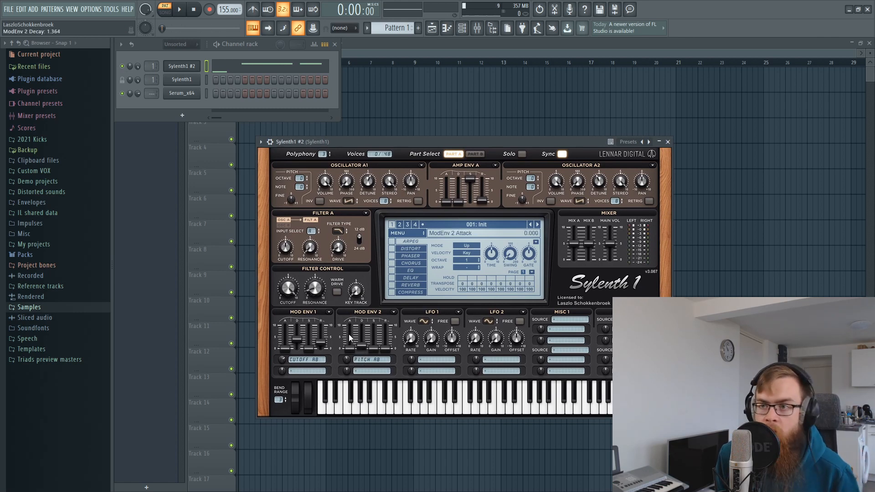
pyautogui.press('space')
pyautogui.moveTo(346, 371); pyautogui.dragTo(346, 360)
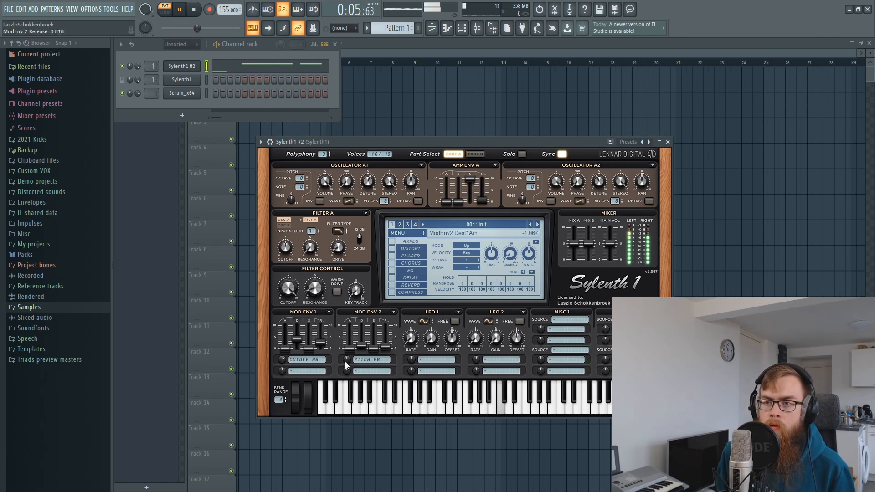
pyautogui.moveTo(345, 360); pyautogui.dragTo(346, 363)
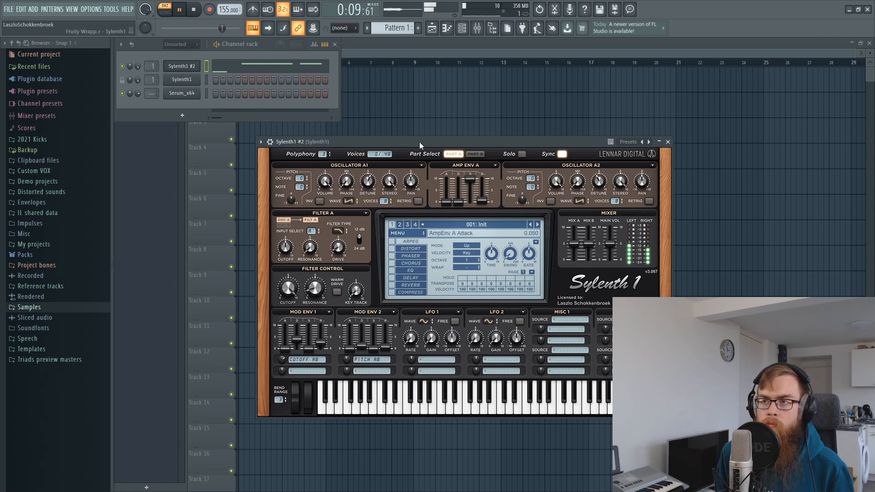
pyautogui.moveTo(419, 141); pyautogui.dragTo(352, 138)
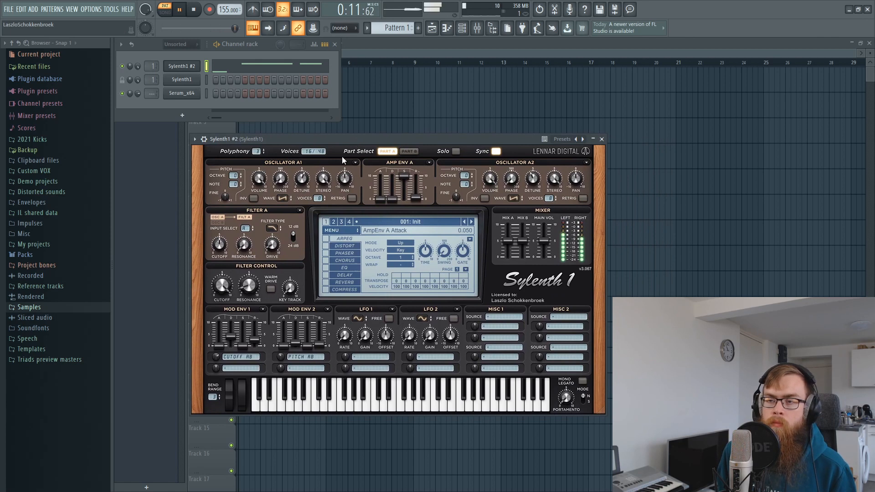
pyautogui.press('space')
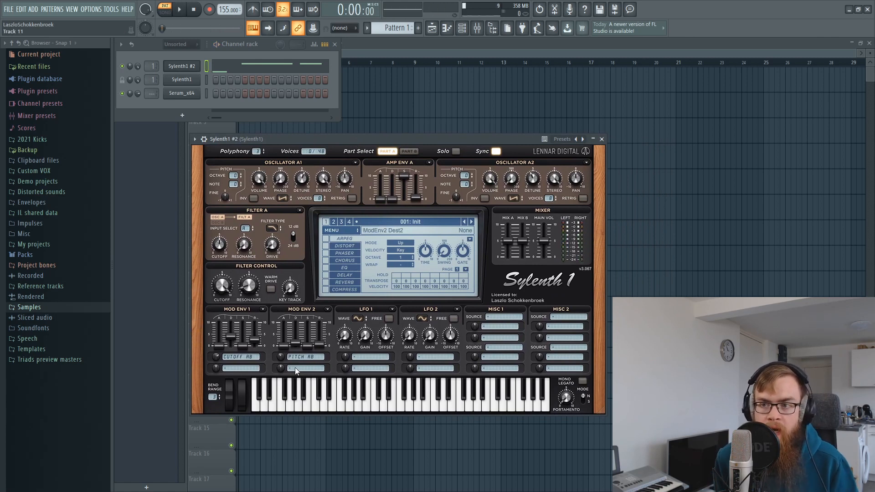
# Step: Clear Mod Env 2's first destination to hear the pattern without pitch modulation, and reassign it to Pitch A and B
pyautogui.click(308, 359)
pyautogui.click(337, 378)
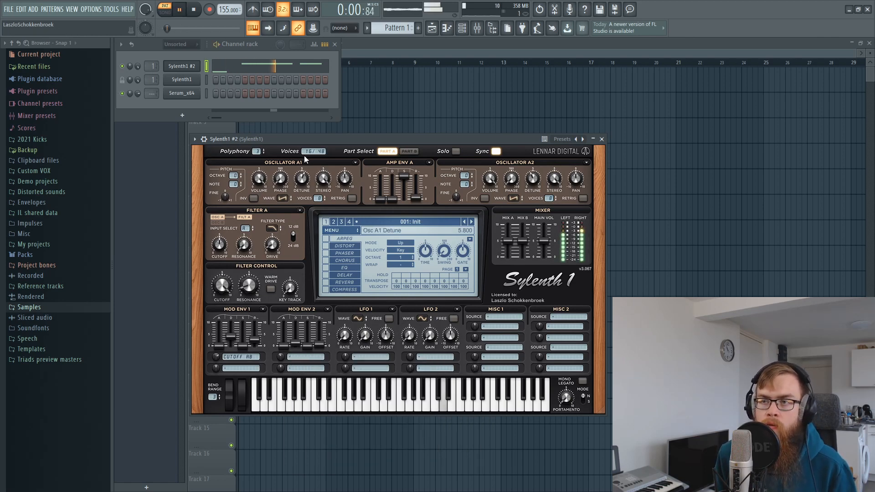
pyautogui.click(303, 357)
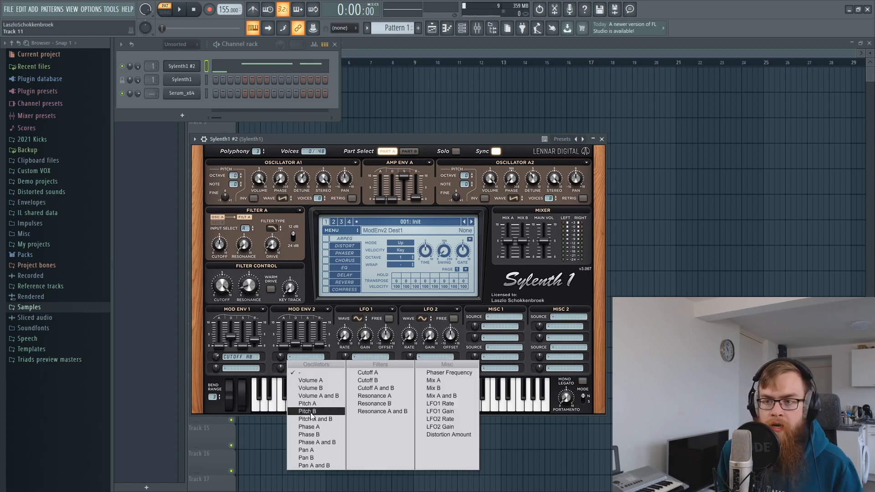
pyautogui.click(314, 420)
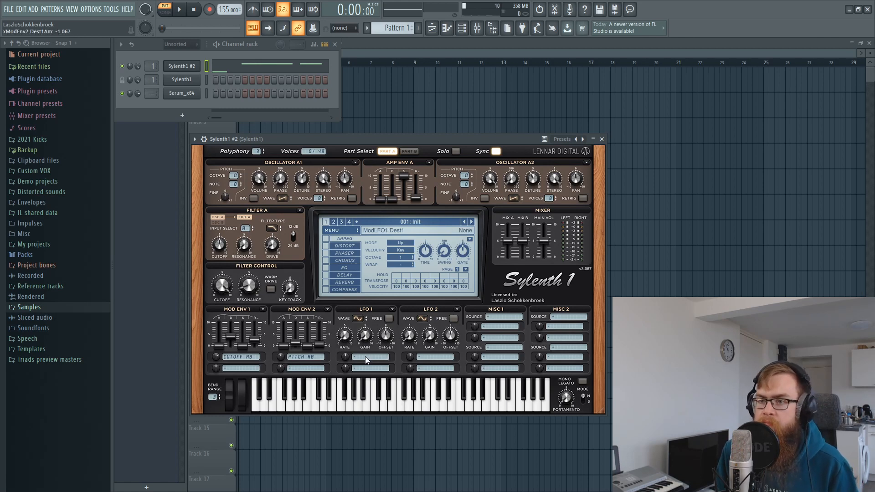
# Step: Play the pattern while opening the Filter Control cutoff fully to 10
pyautogui.press('space')
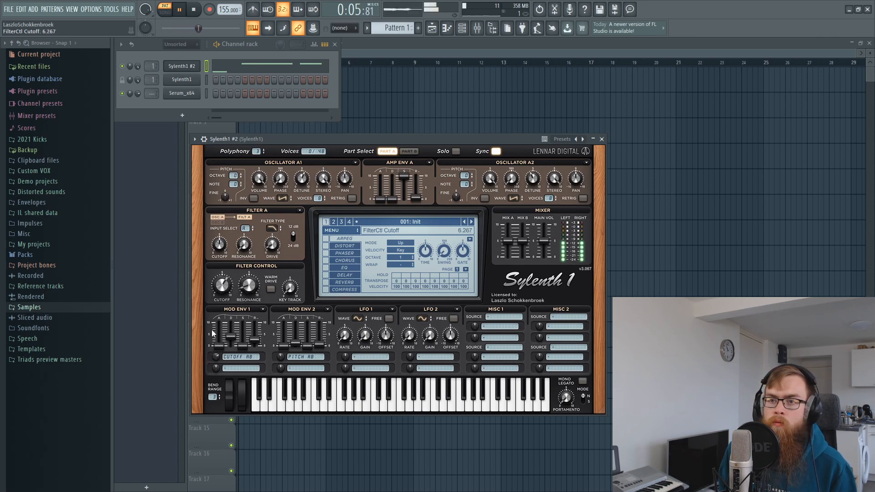
pyautogui.press('space')
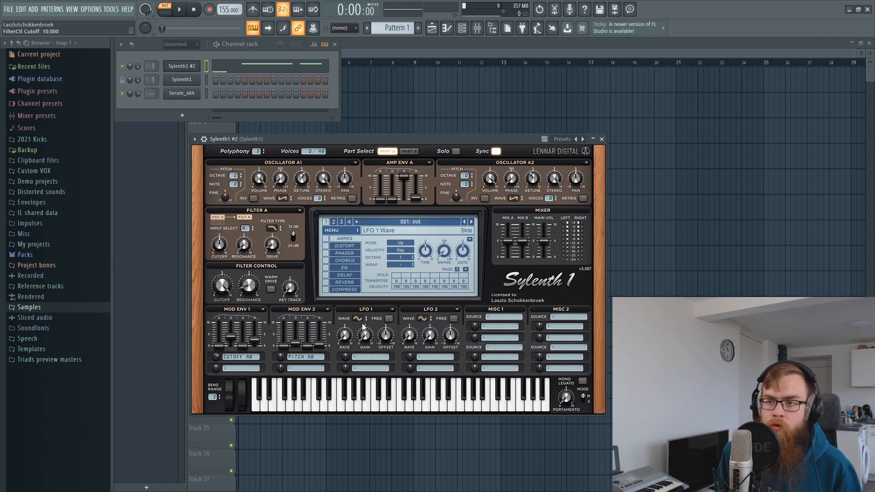
# Step: Assign LFO 1 to Pitch A and B with an amount of about 1.067, using the Sine wave
pyautogui.click(371, 356)
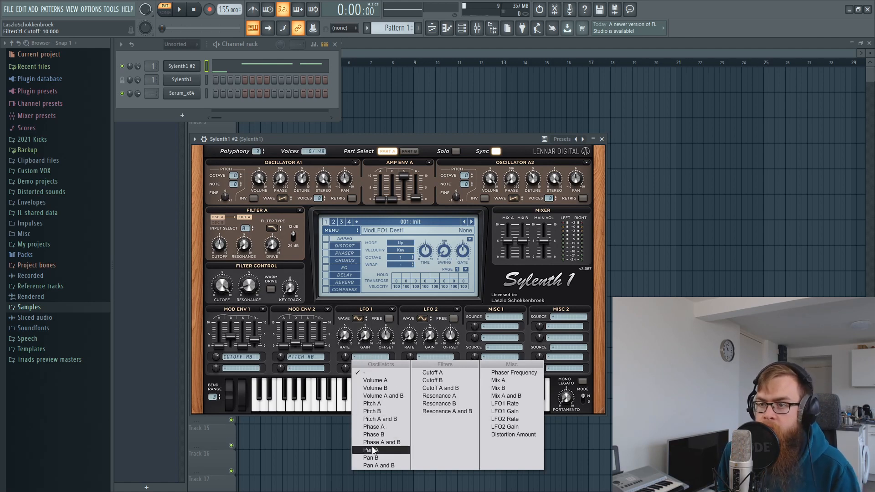
pyautogui.click(384, 419)
pyautogui.moveTo(344, 356); pyautogui.dragTo(346, 348)
pyautogui.scroll(2, 351, 358)
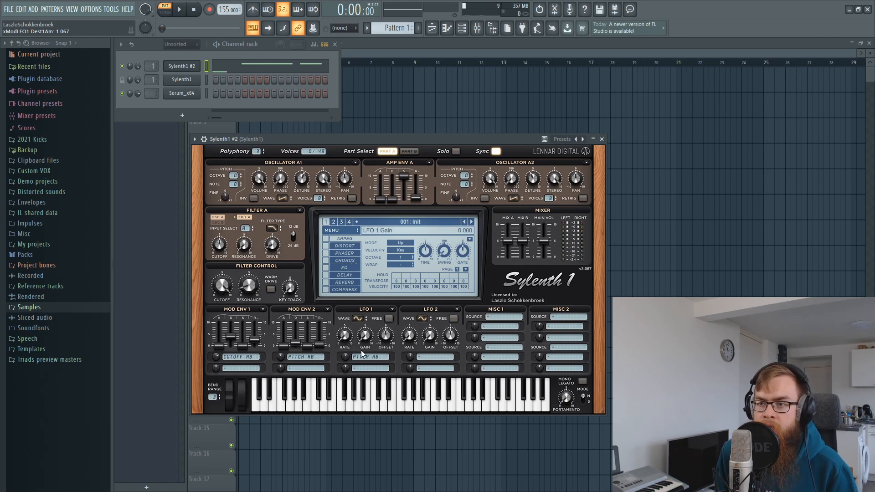
pyautogui.click(358, 319)
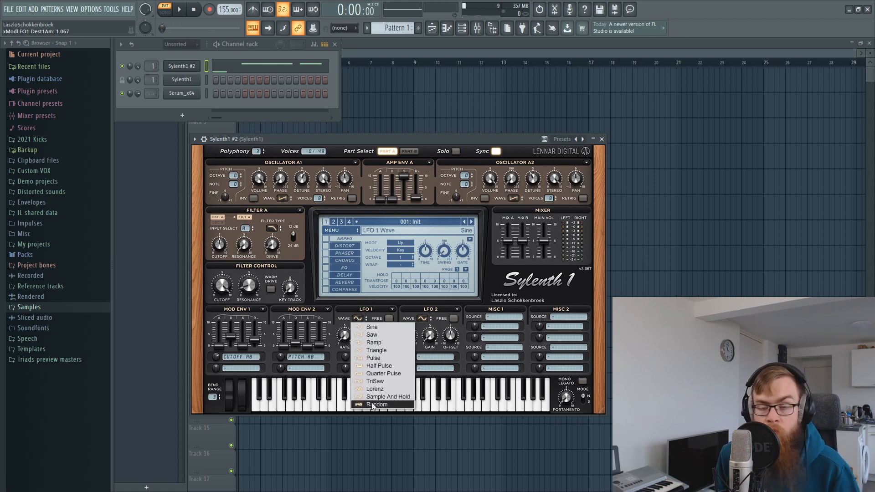
pyautogui.click(358, 327)
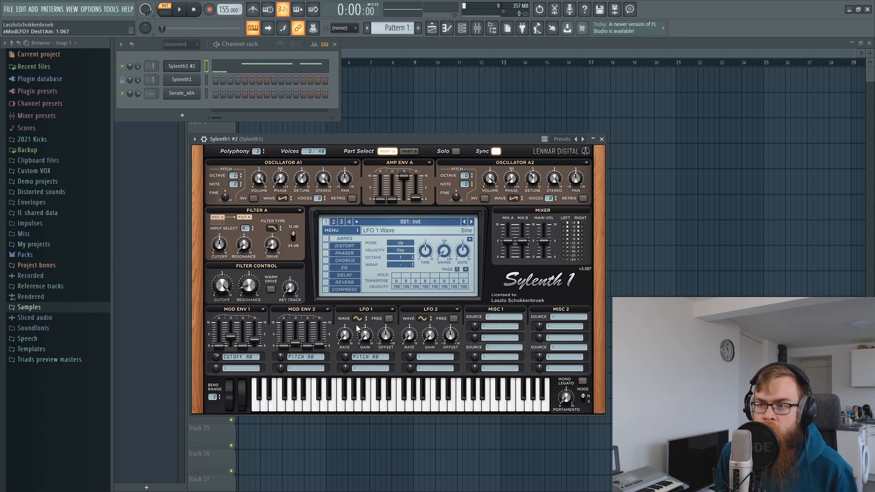
# Step: Play the pattern with LFO 1's rate at 1/4 while raising its gain to about 1.6 and its pitch amount to 2
pyautogui.moveTo(347, 338)
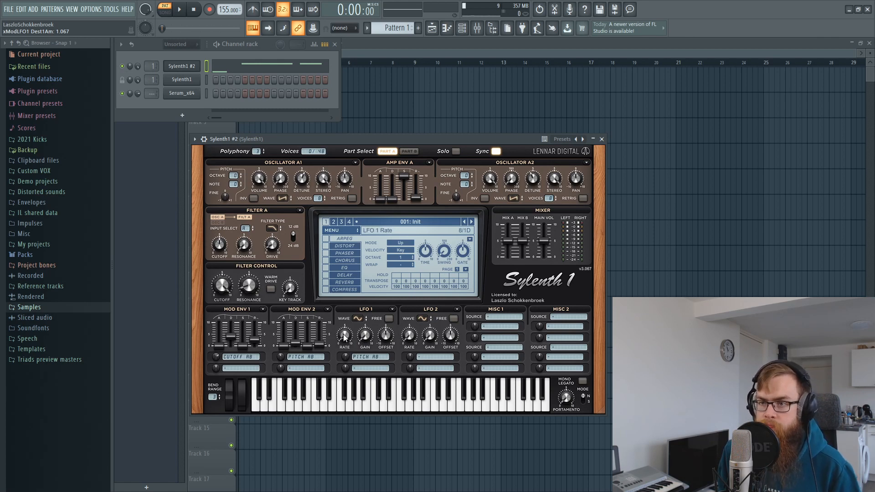
pyautogui.moveTo(346, 336); pyautogui.dragTo(372, 339)
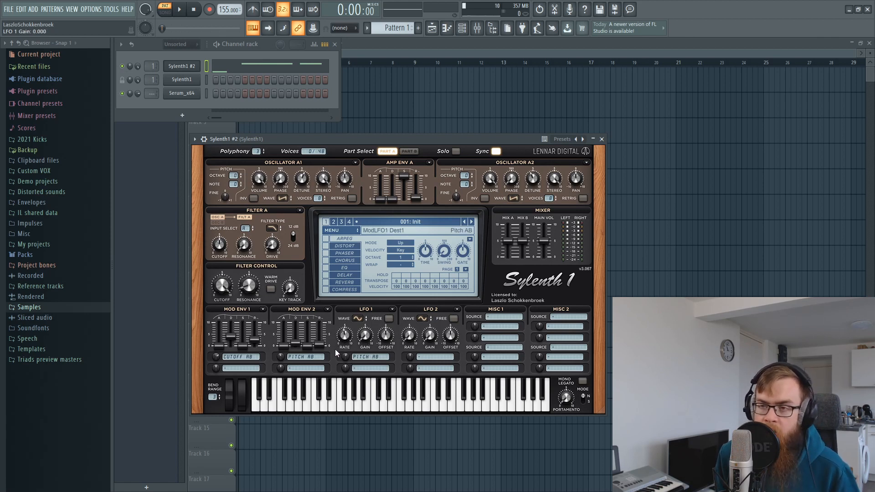
pyautogui.press('space')
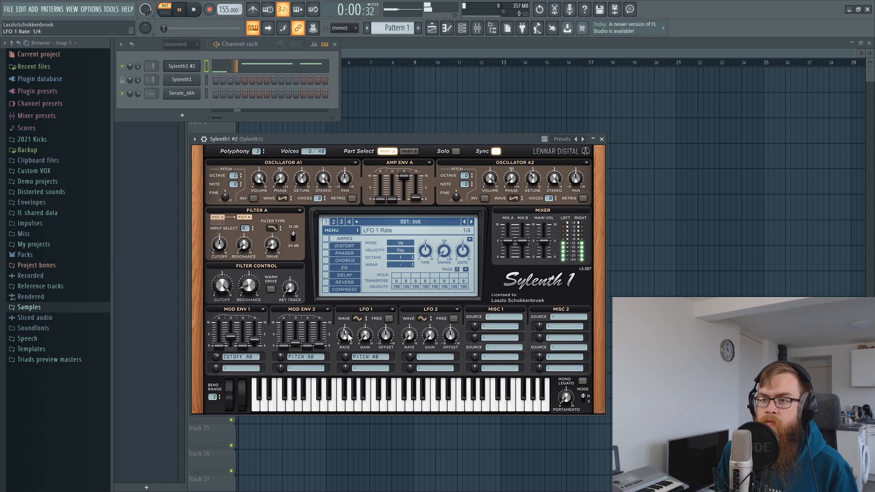
pyautogui.moveTo(369, 336); pyautogui.dragTo(368, 319)
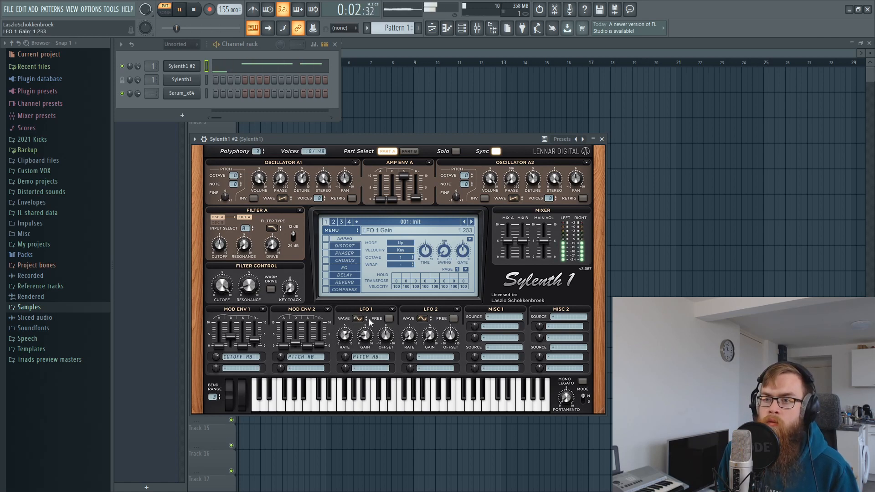
pyautogui.moveTo(346, 357); pyautogui.dragTo(352, 318)
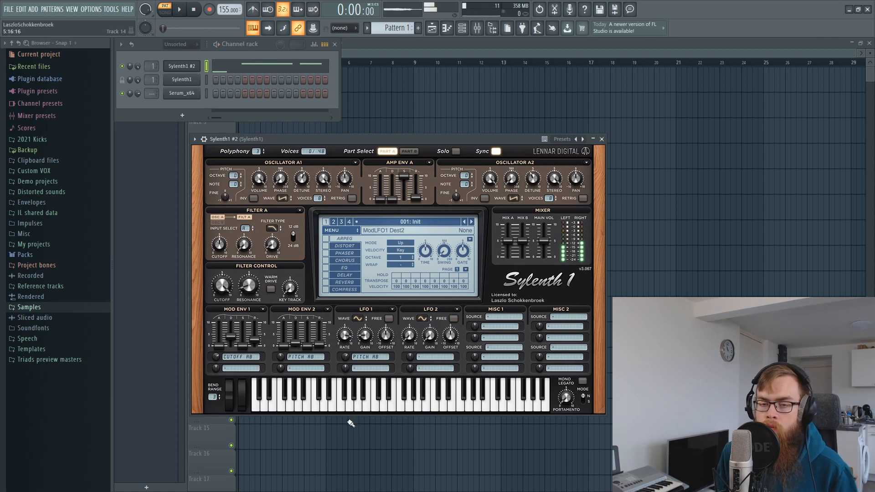
pyautogui.press('space')
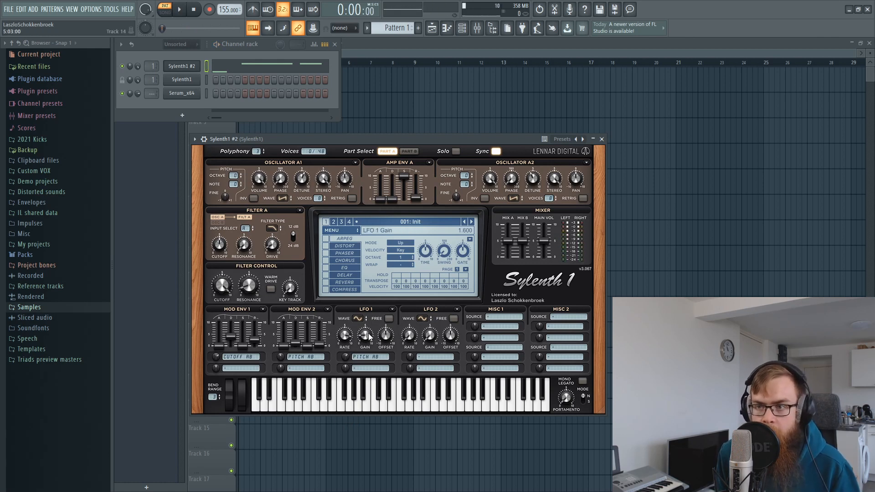
# Step: Lower LFO 1's pitch amount to about 0.6, set its rate to 1/64D, and play the pattern
pyautogui.moveTo(368, 333)
pyautogui.mouseDown()
pyautogui.moveTo(362, 357)
pyautogui.moveTo(367, 335)
pyautogui.mouseUp()
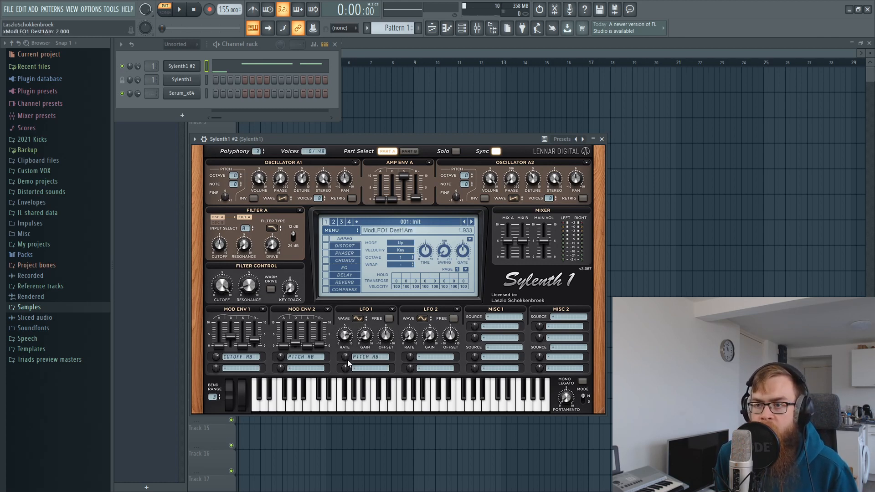
pyautogui.moveTo(345, 368); pyautogui.dragTo(343, 360)
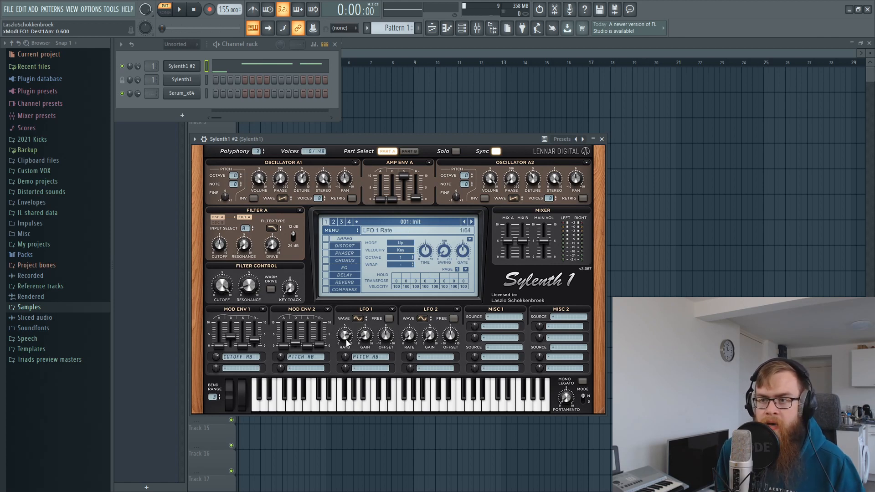
pyautogui.moveTo(349, 341); pyautogui.dragTo(345, 346)
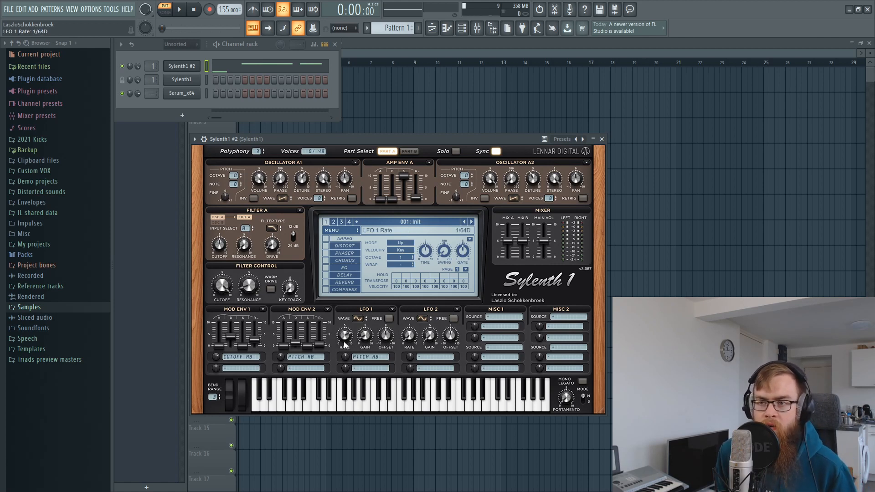
pyautogui.press('space')
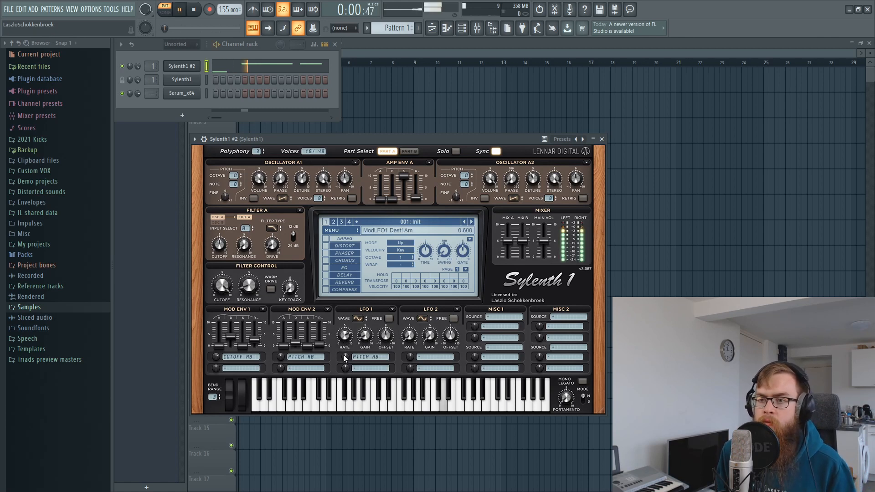